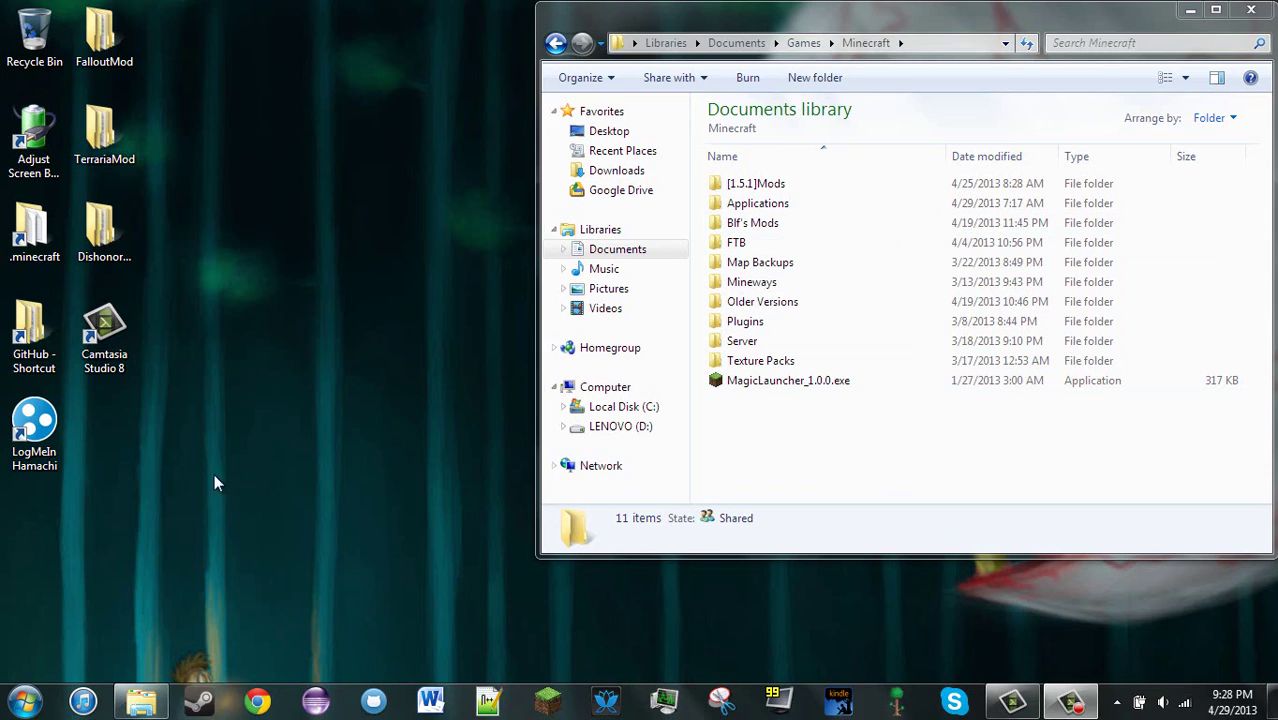
- Launch Google Chrome from the taskbar over the Minecraft games folder
click(257, 700)
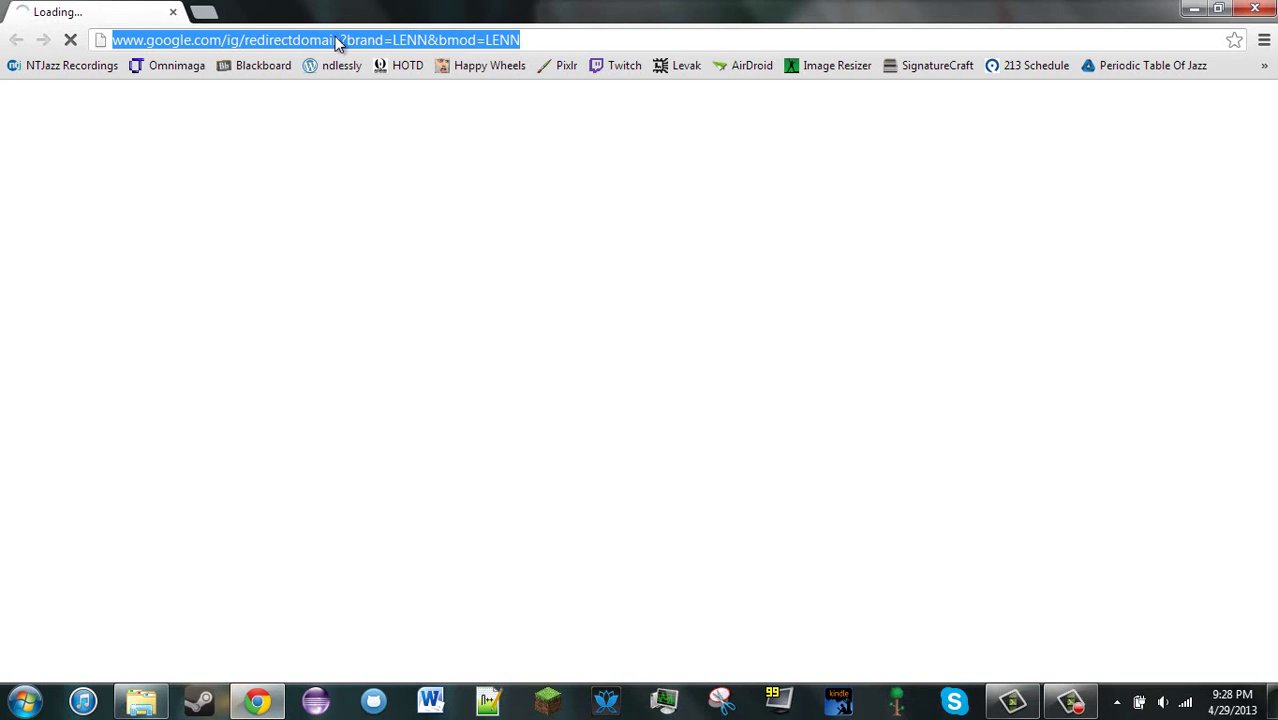
- Go to minecraftforge.net/forum via the 'mine' autocomplete and briefly select its ModLoader news paragraph
text(minecraftforge.net)
key(Return)
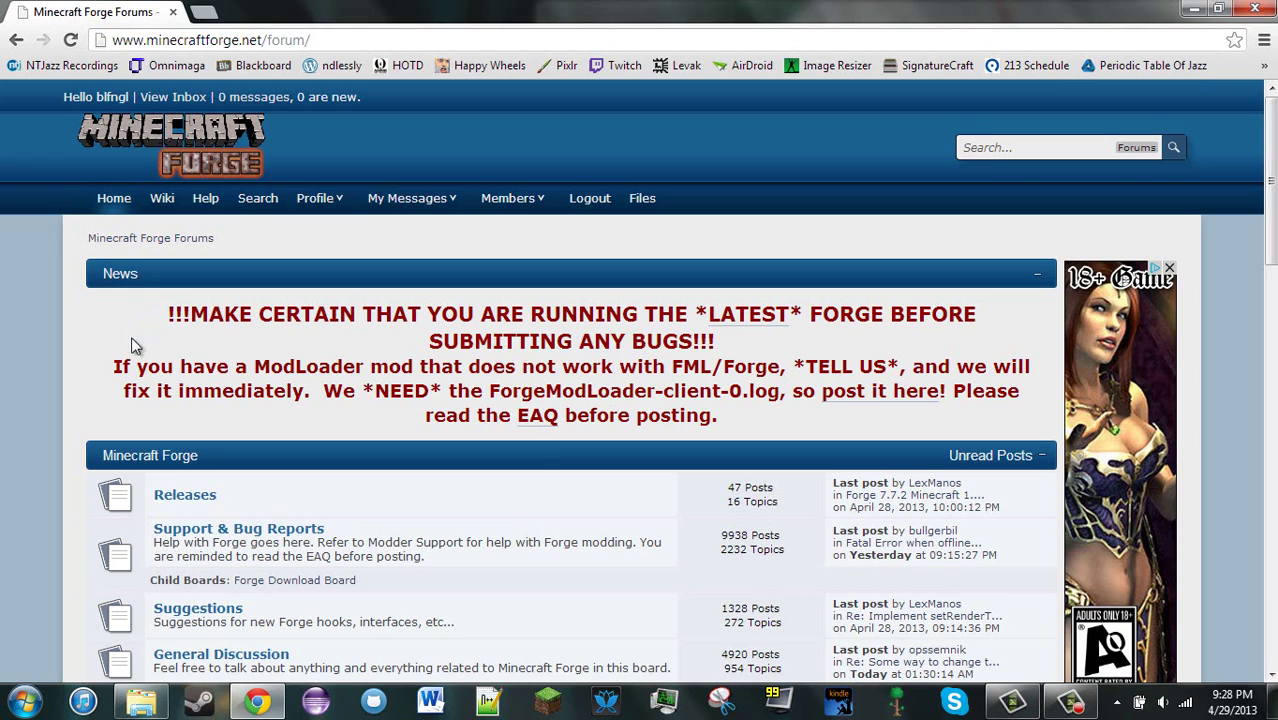
drag(112, 378, 907, 416)
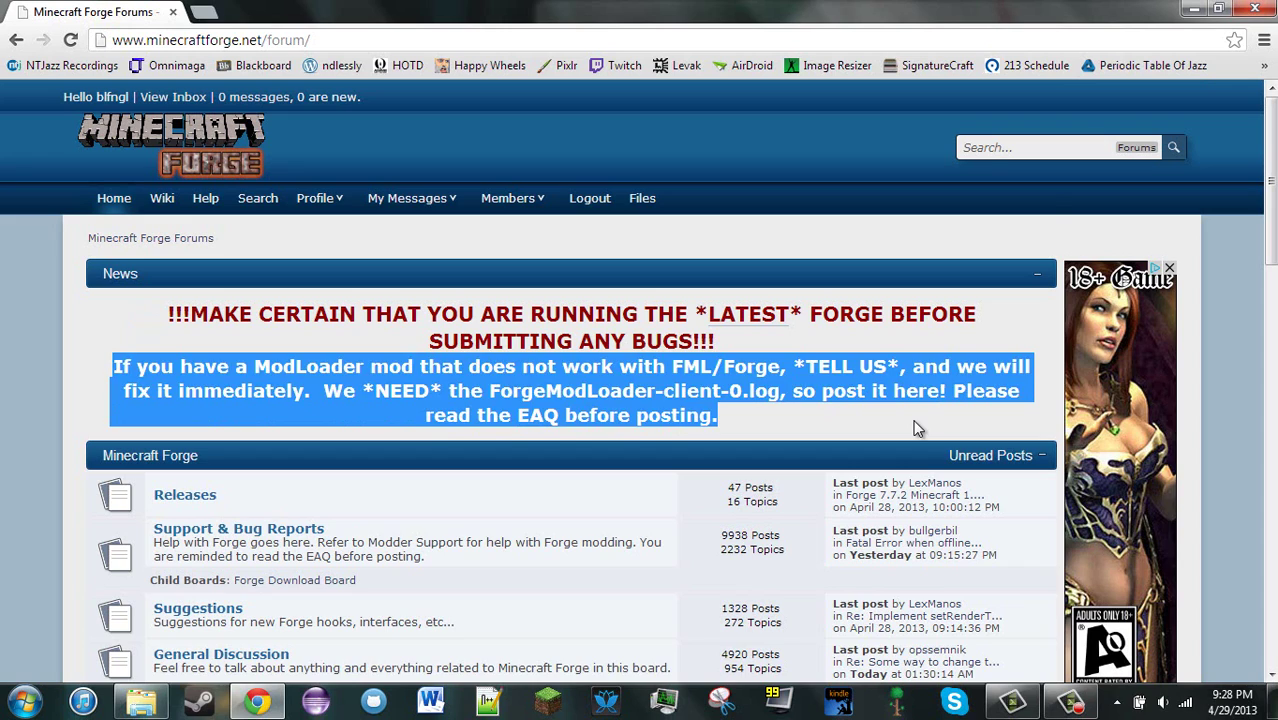
click(918, 430)
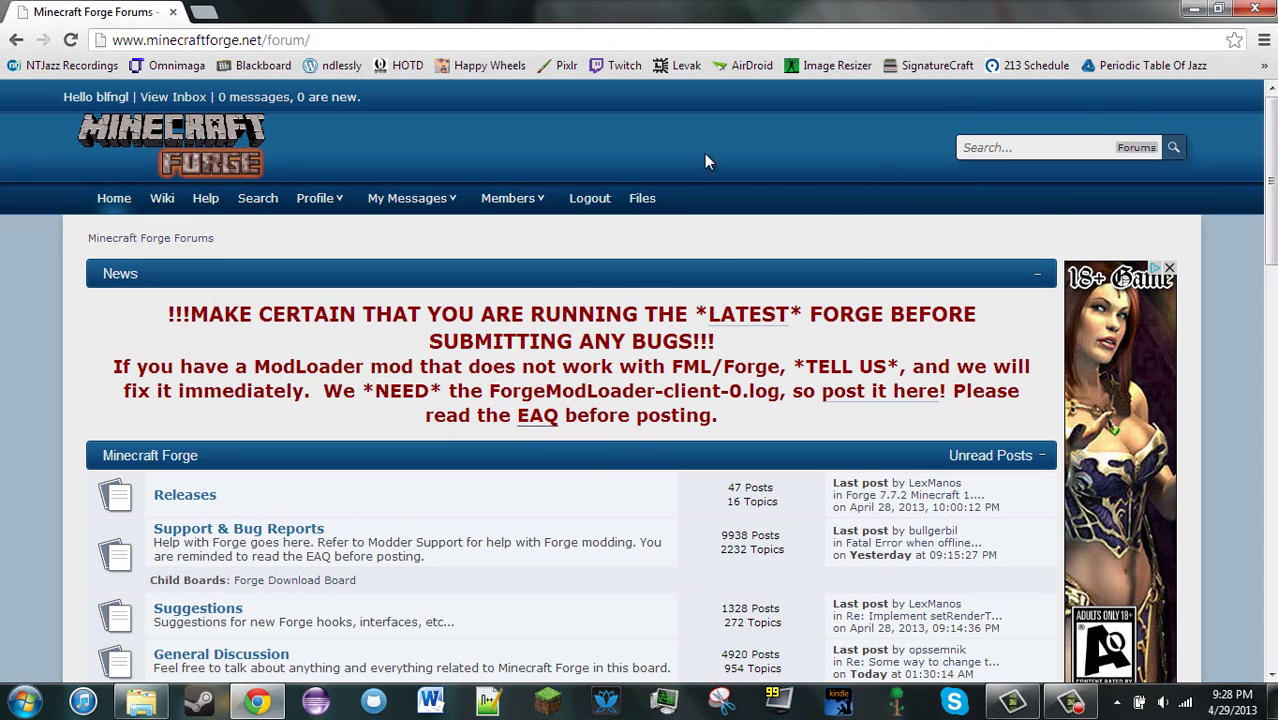
- Close Chrome and open .minecraft > bin > minecraft.jar with WinRAR archiver
click(1252, 9)
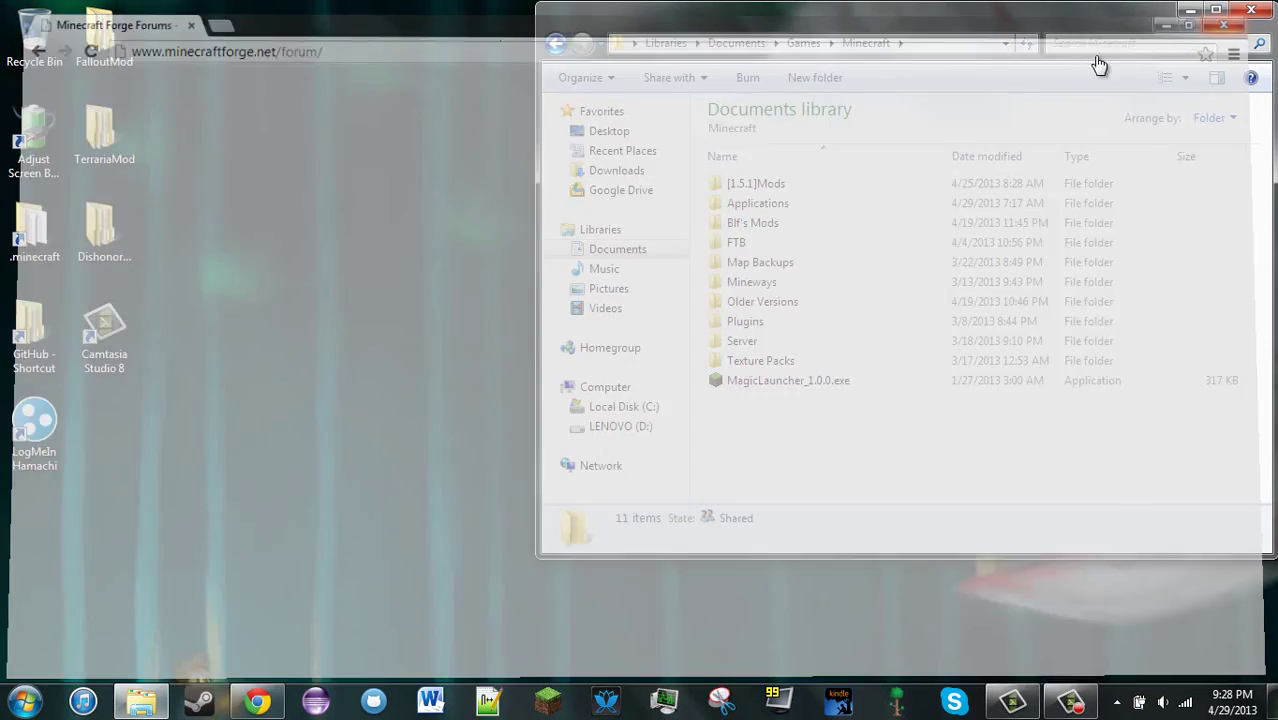
double_click(34, 230)
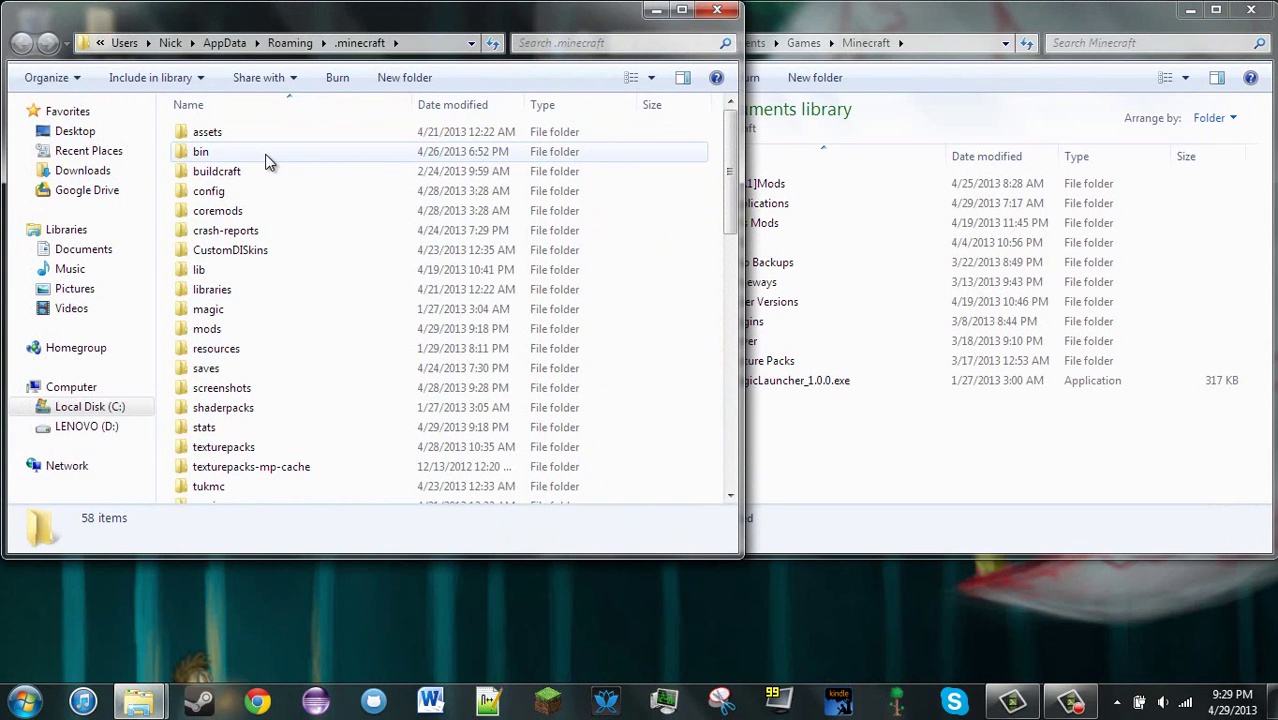
double_click(266, 155)
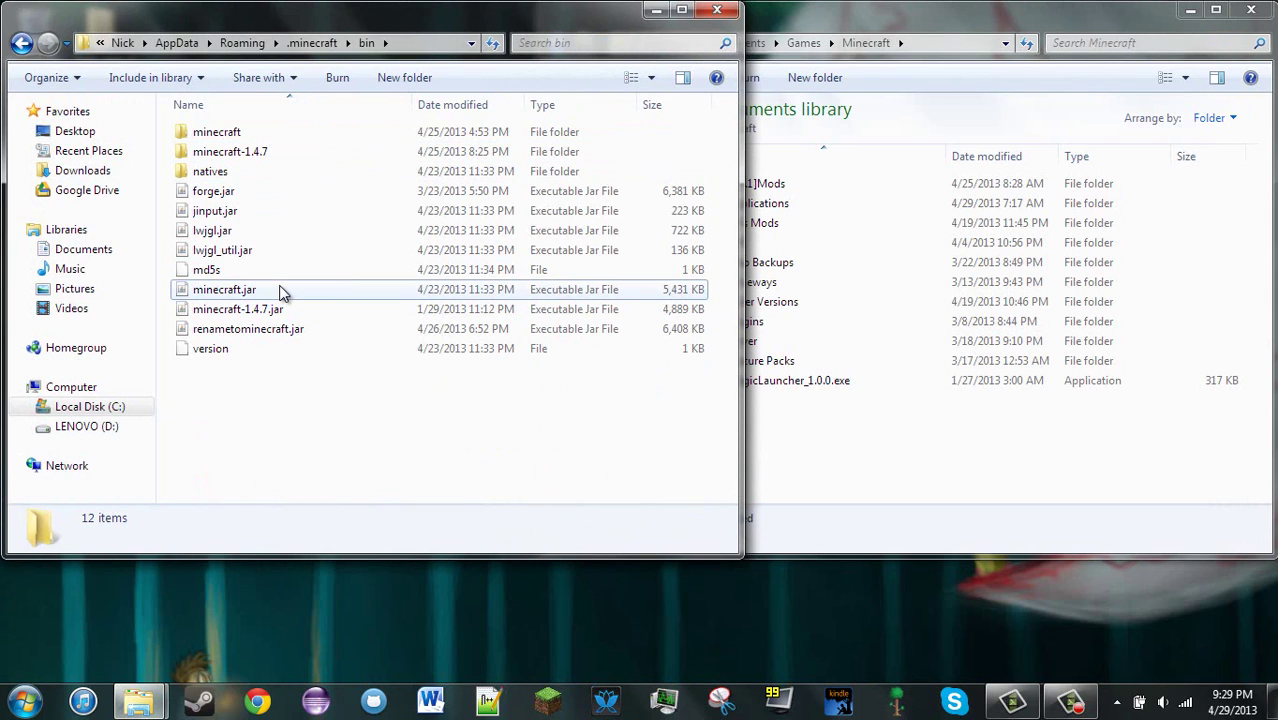
click(277, 291)
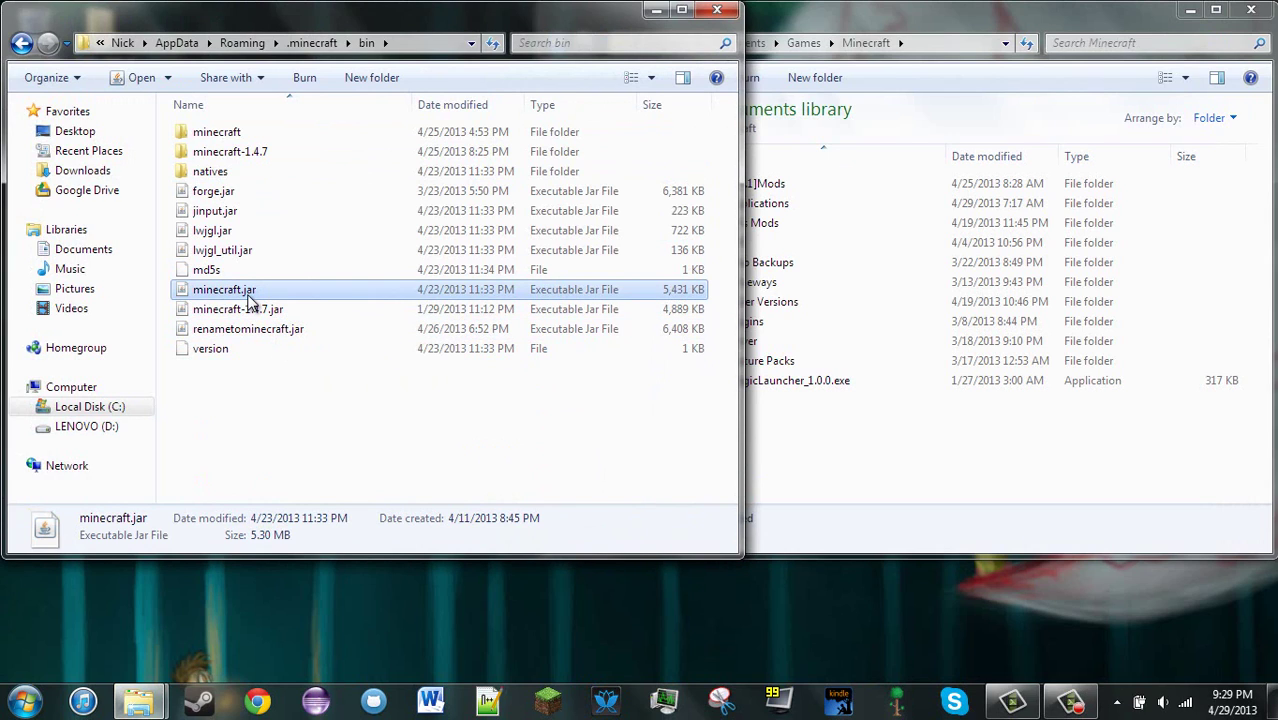
right_click(248, 288)
mouse_move(344, 364)
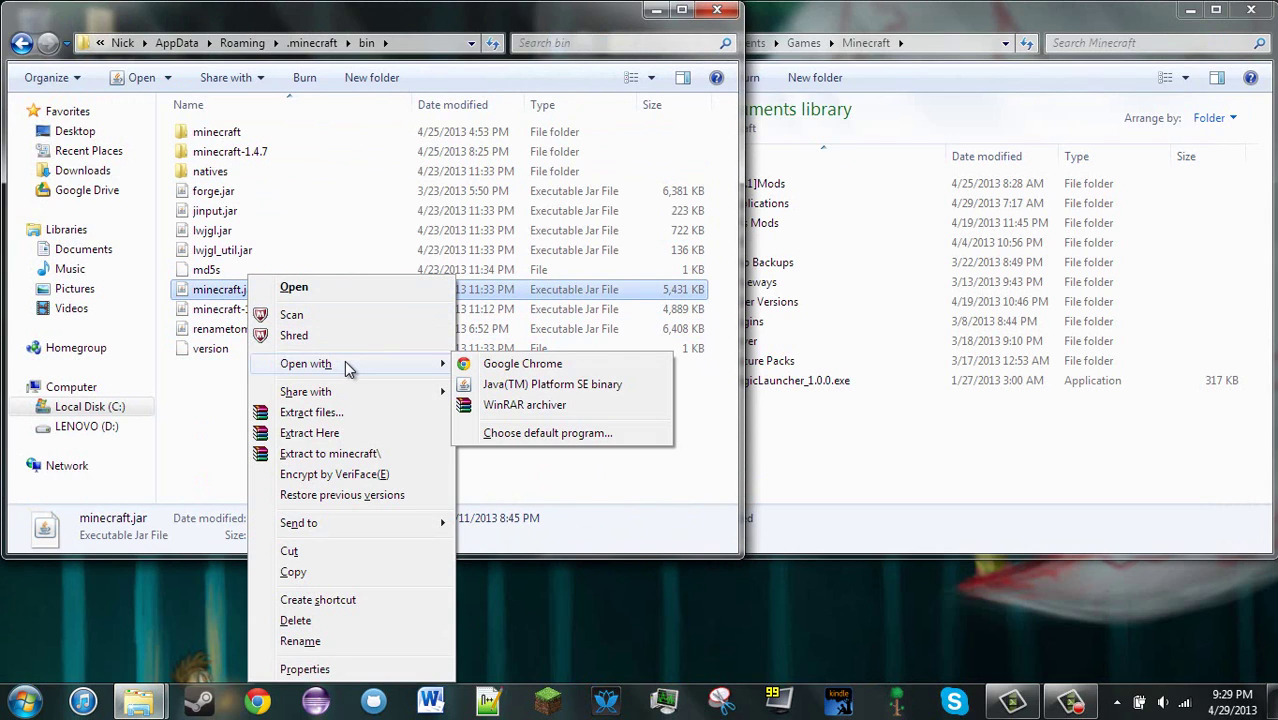
click(516, 404)
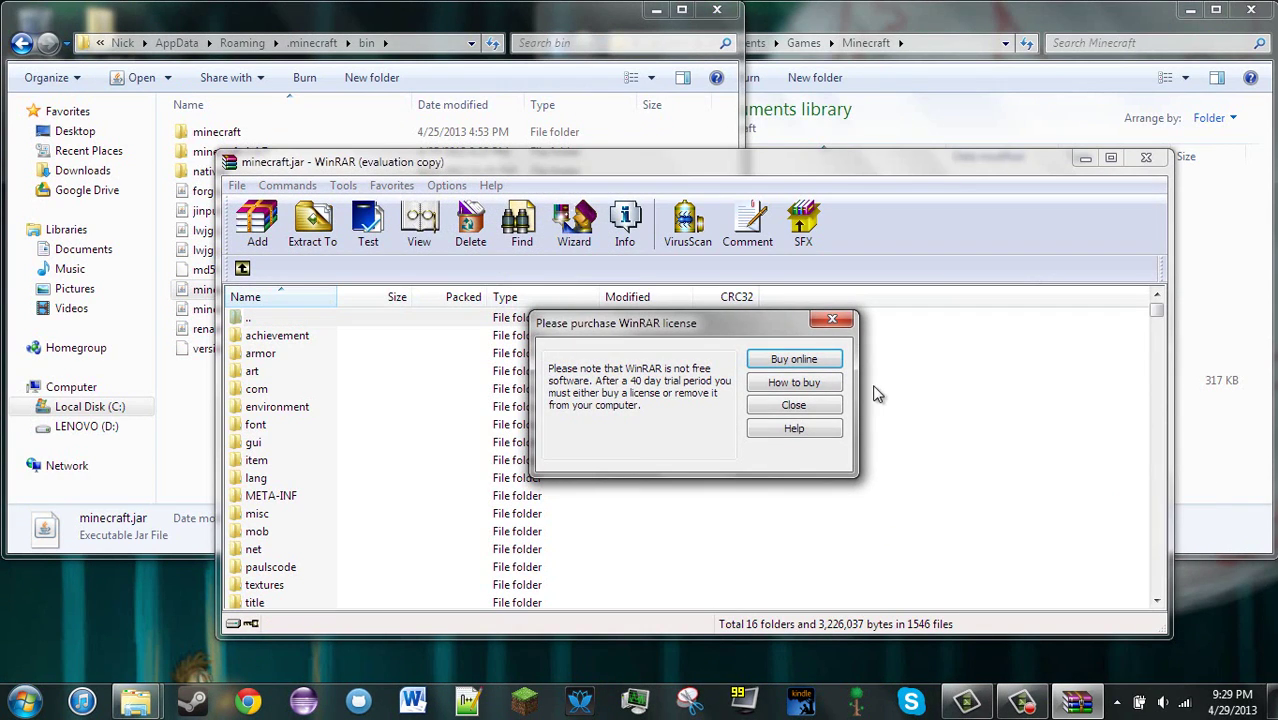
- Dismiss the WinRAR licence reminder on the minecraft.jar archive
click(828, 408)
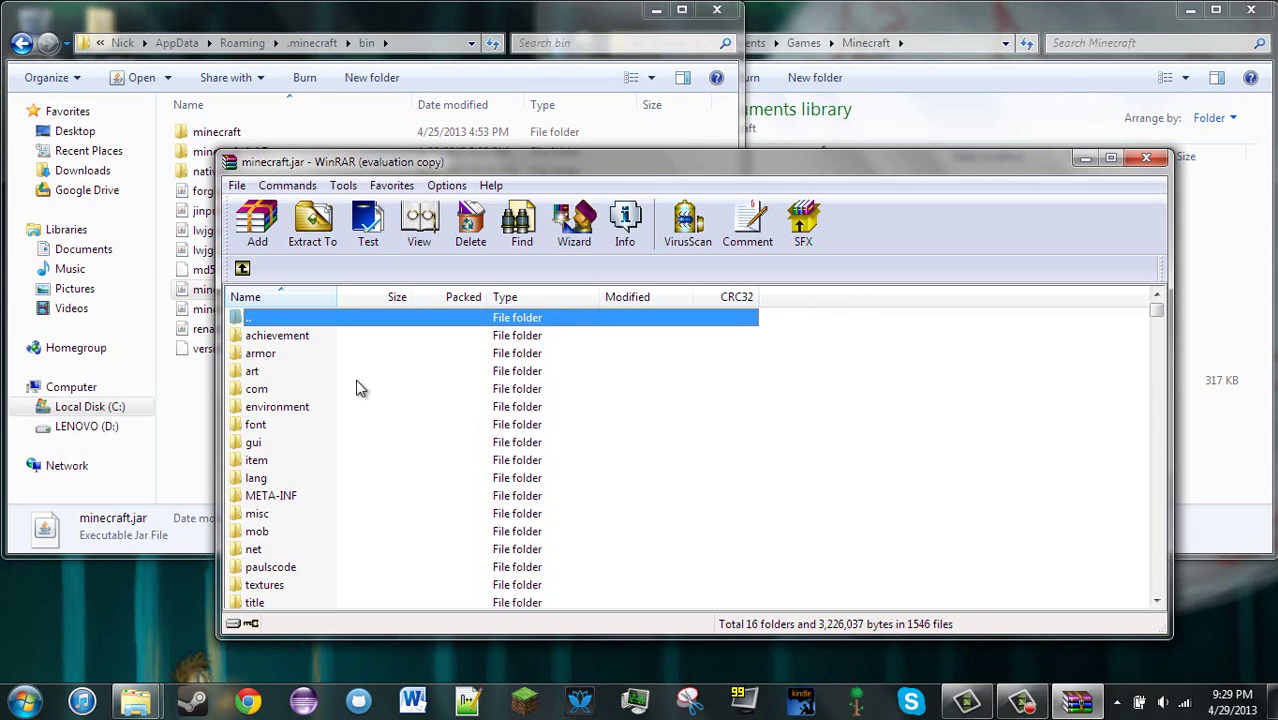
scroll(355, 400, down, 15)
scroll(352, 428, up, 15)
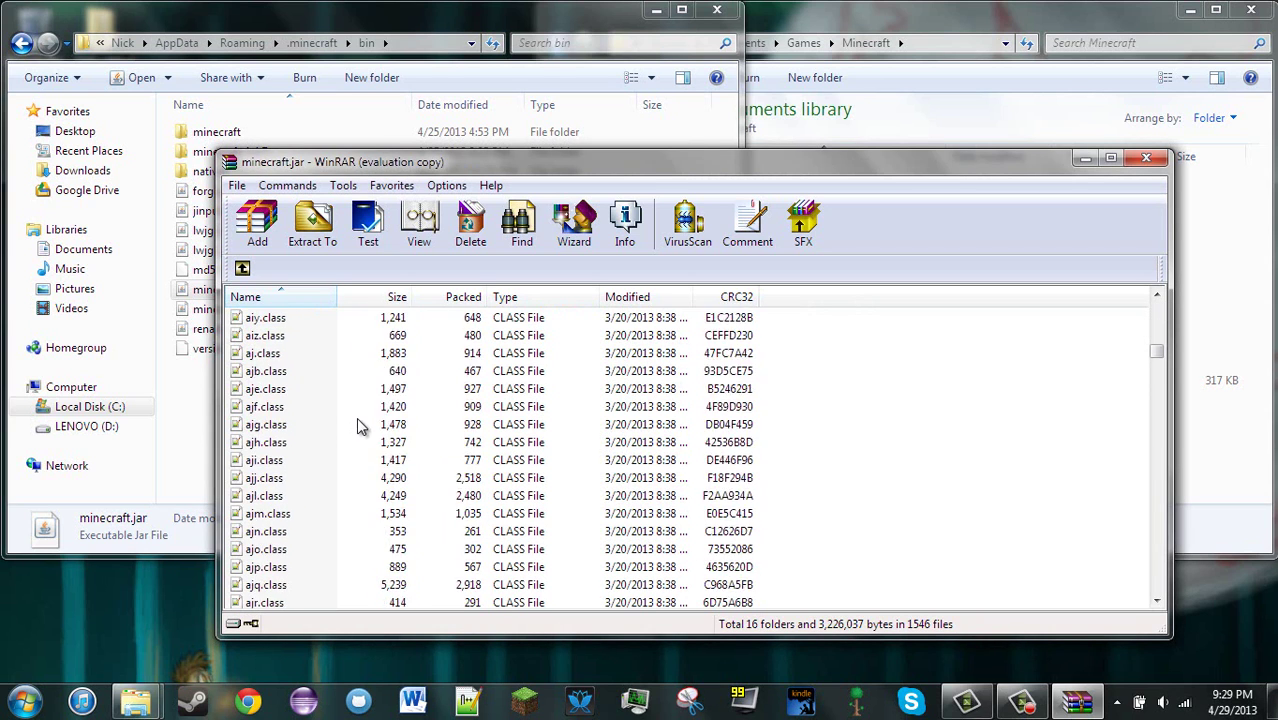
- Select all 241 files in [1.5.1]Mods > minecraftforge-universal-1.5.1-7.7.1.611, then launch Magic Launcher
click(1217, 479)
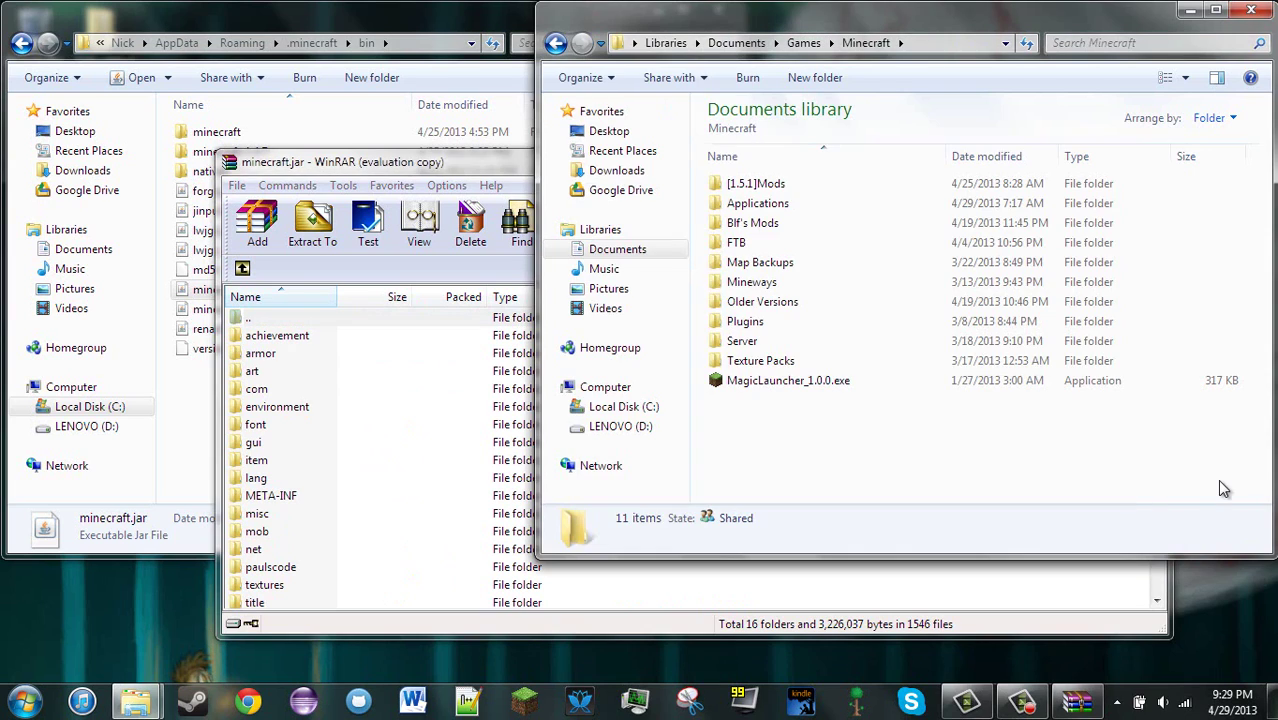
double_click(791, 197)
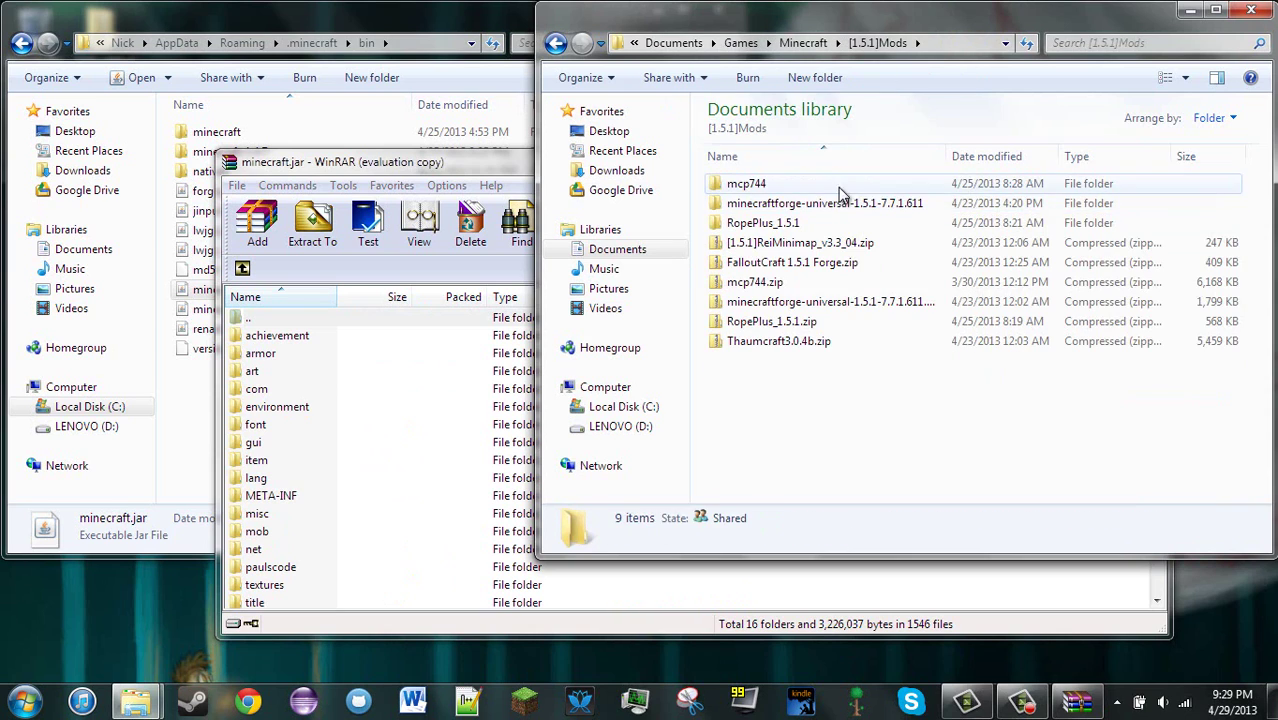
double_click(913, 206)
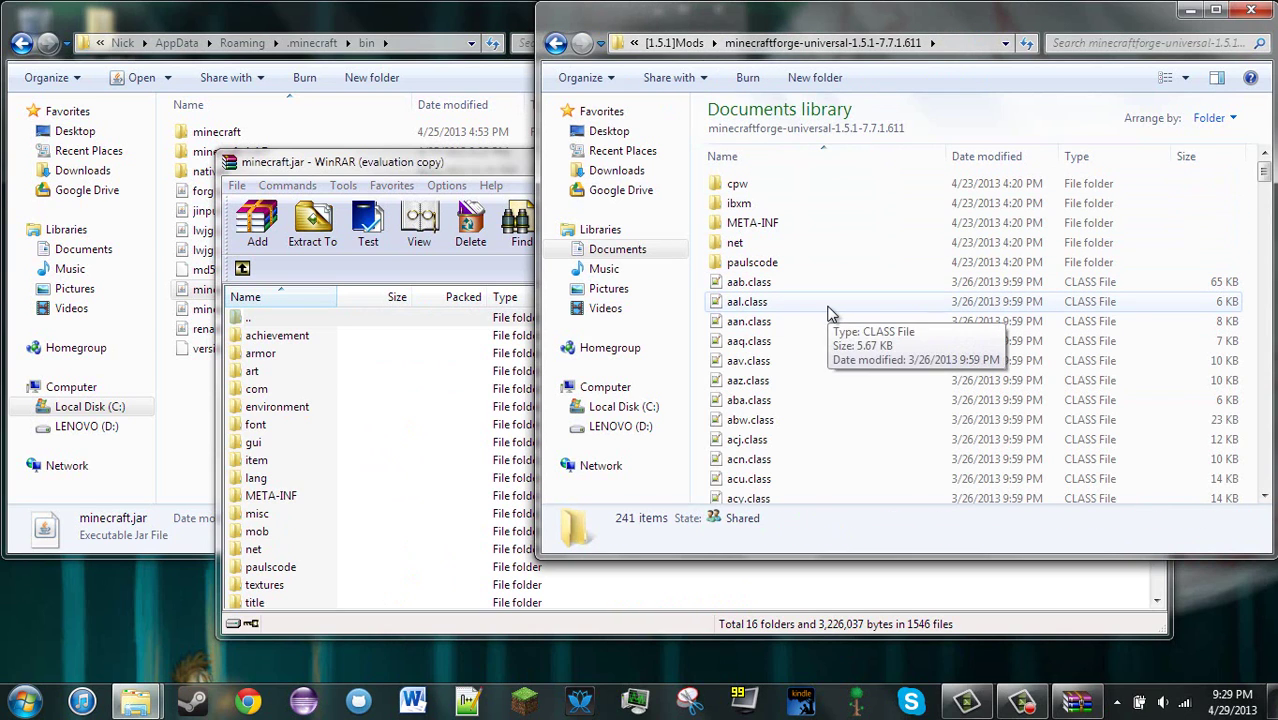
key(ctrl+a)
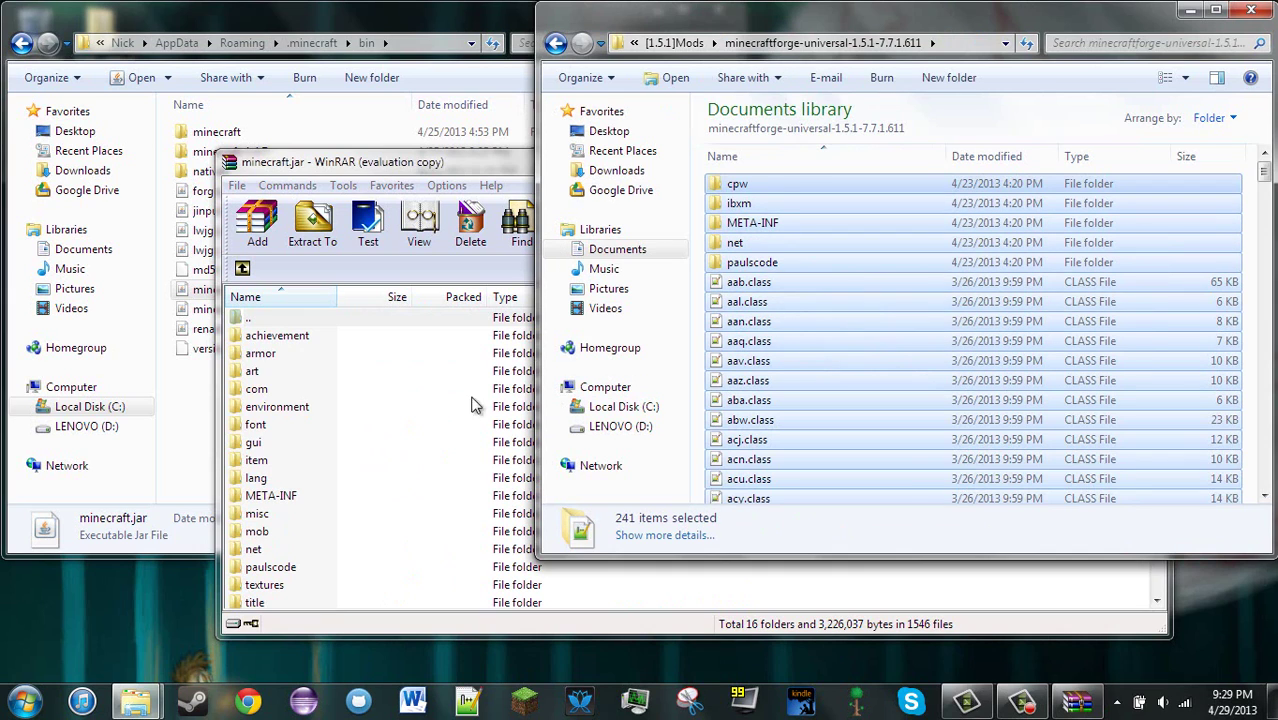
click(479, 166)
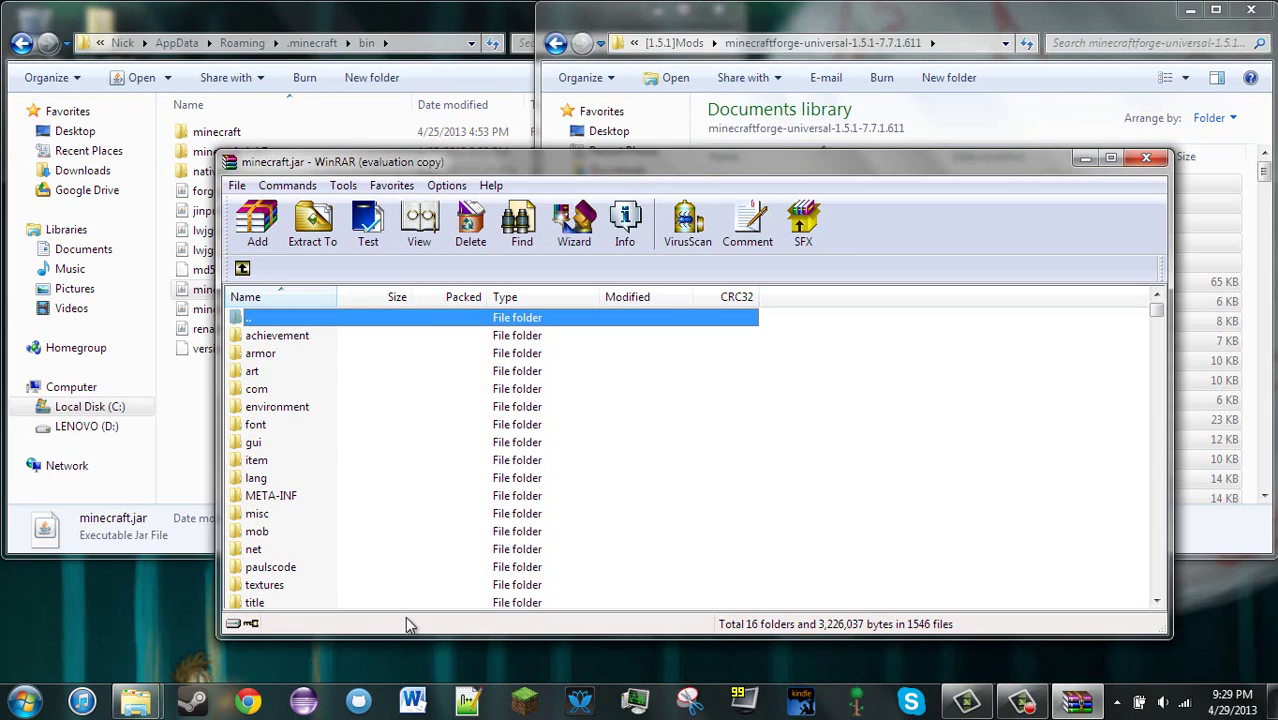
click(526, 703)
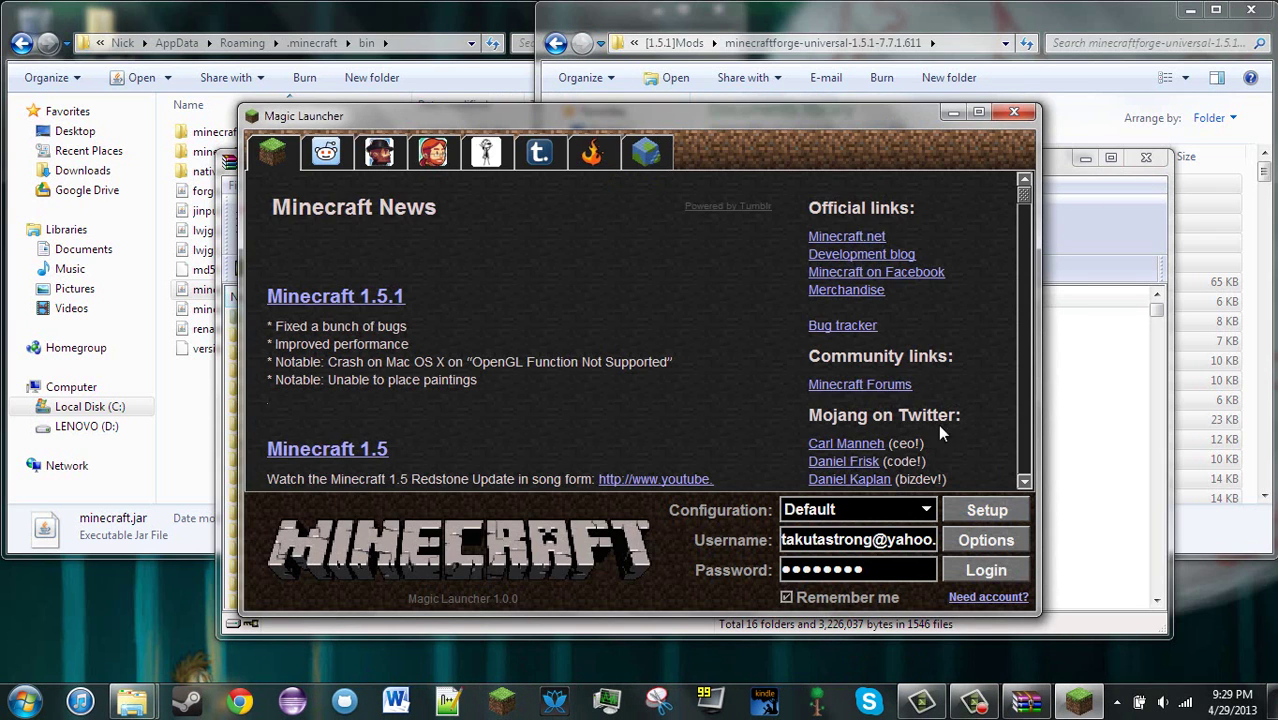
- Add Thaumcraft3.0.4b.zip from the [1.5.1]Mods folder to the Setup mod list
click(1000, 511)
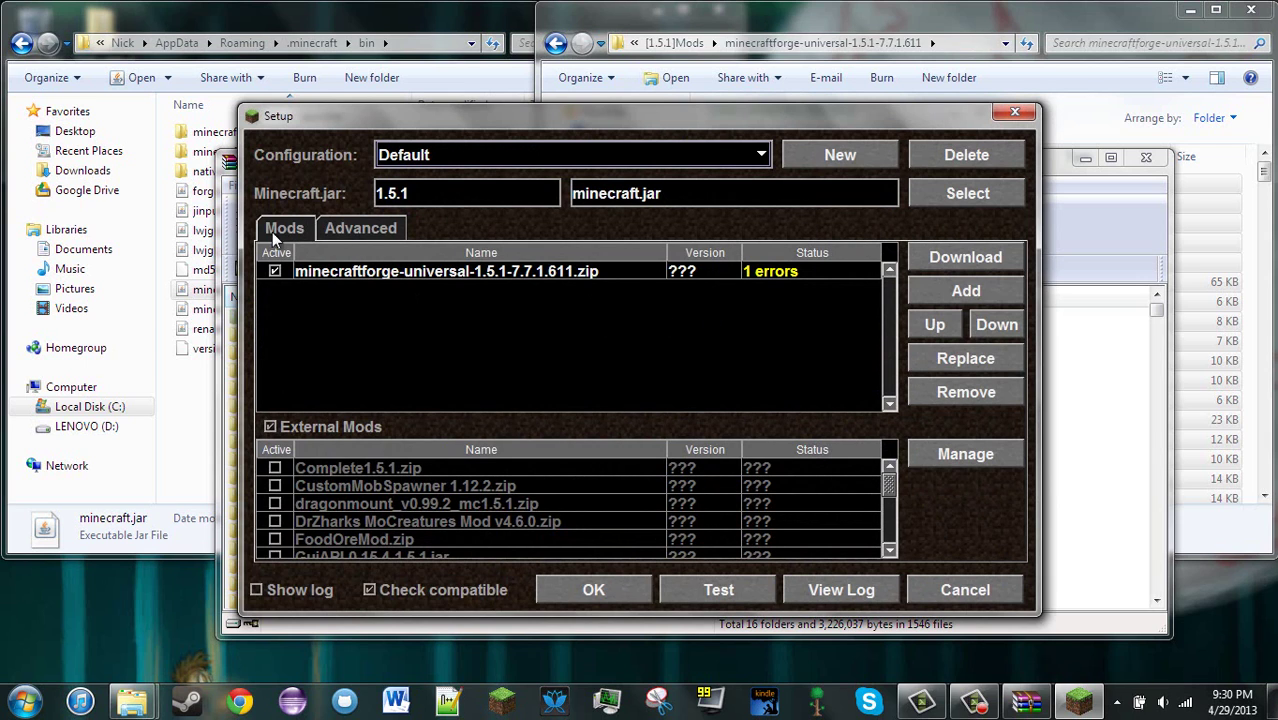
click(962, 590)
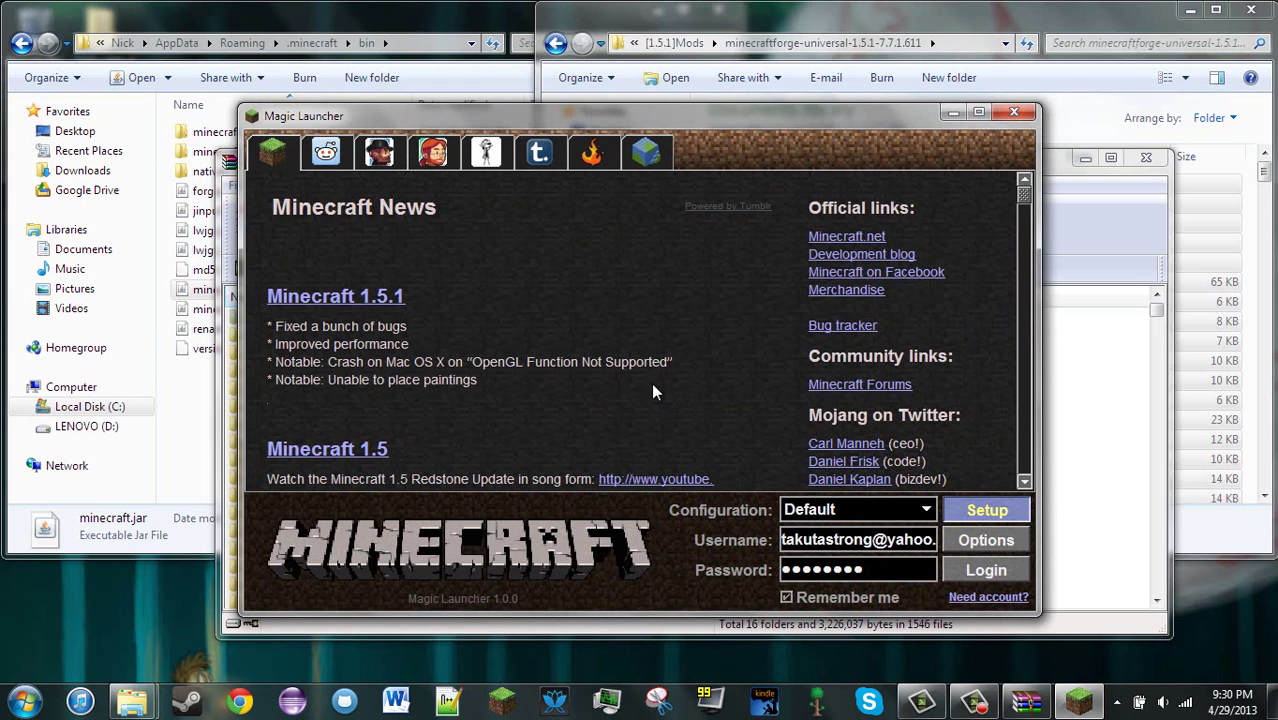
key(Return)
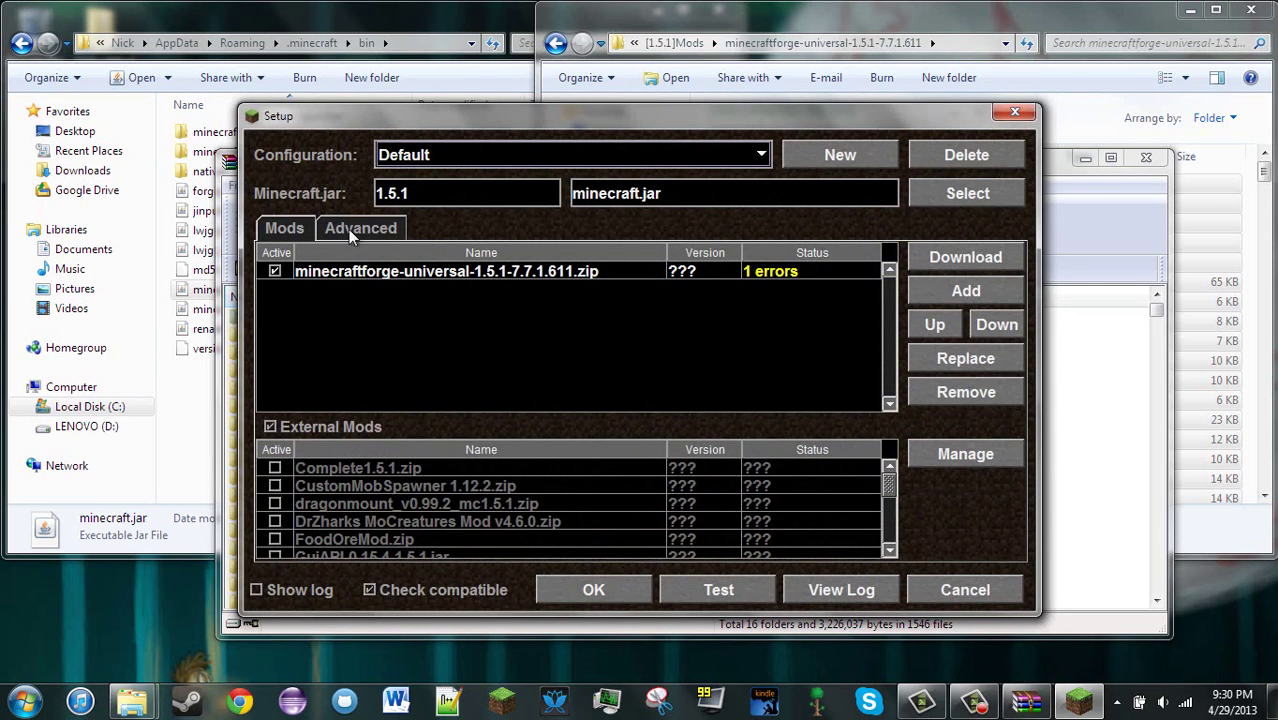
click(936, 292)
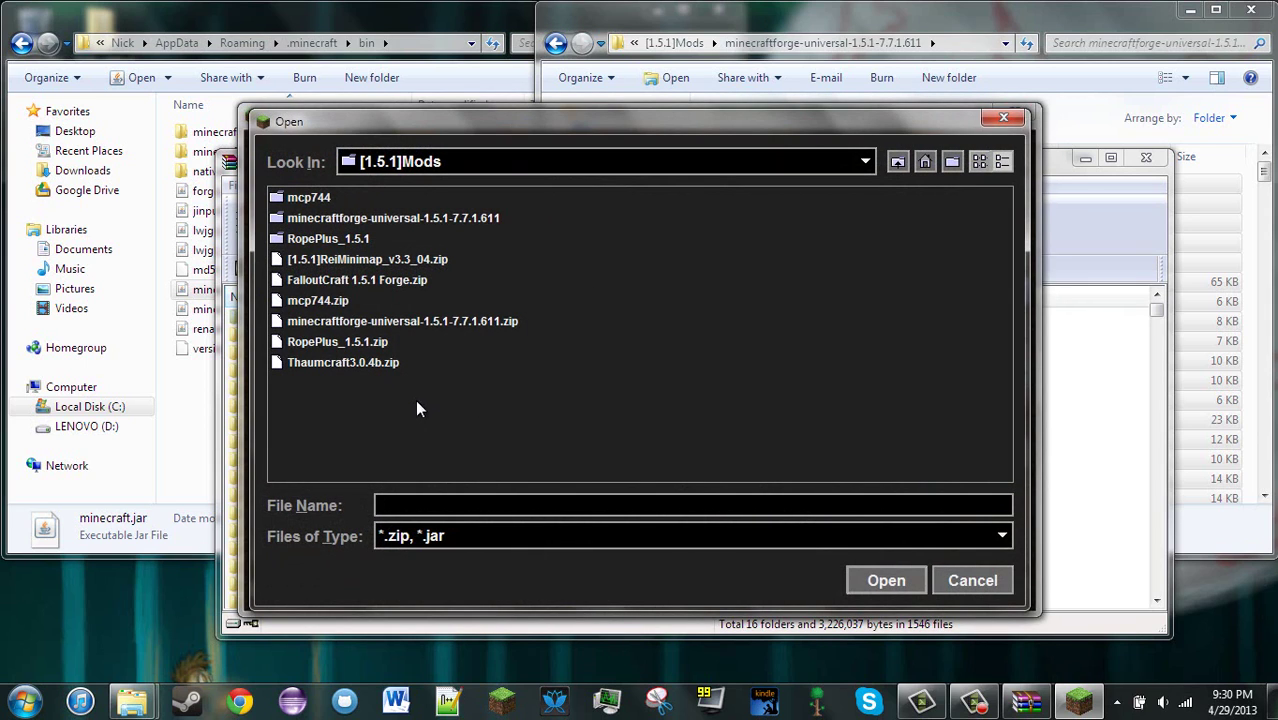
double_click(340, 363)
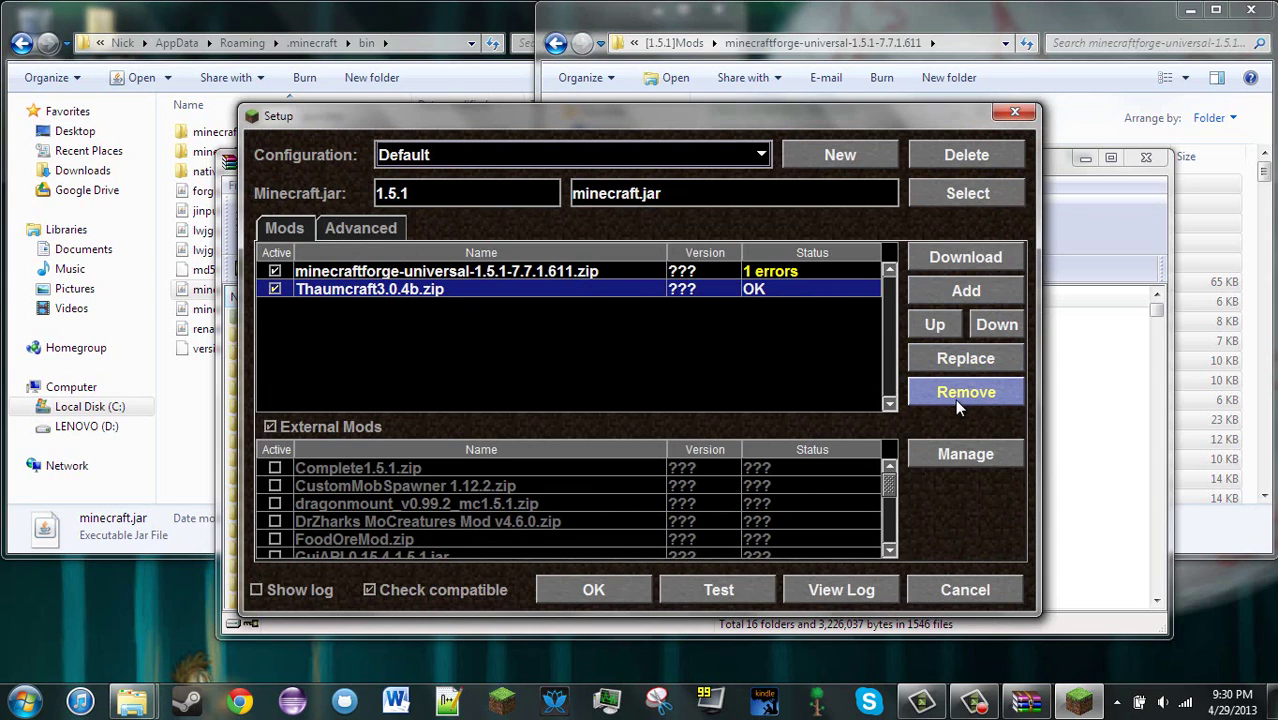
- Go back to [1.5.1]Mods and look over FalloutCraft 1.5.1 Forge.zip and minecraft.jar
click(176, 412)
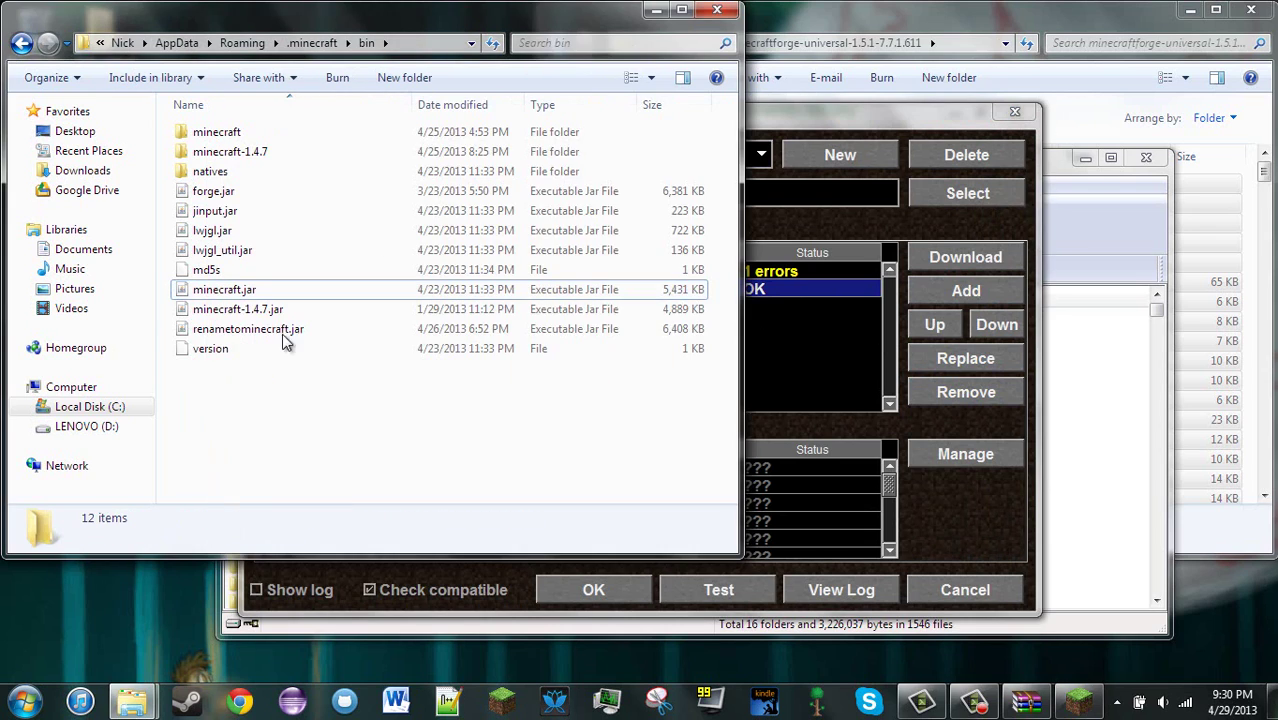
click(940, 24)
click(555, 43)
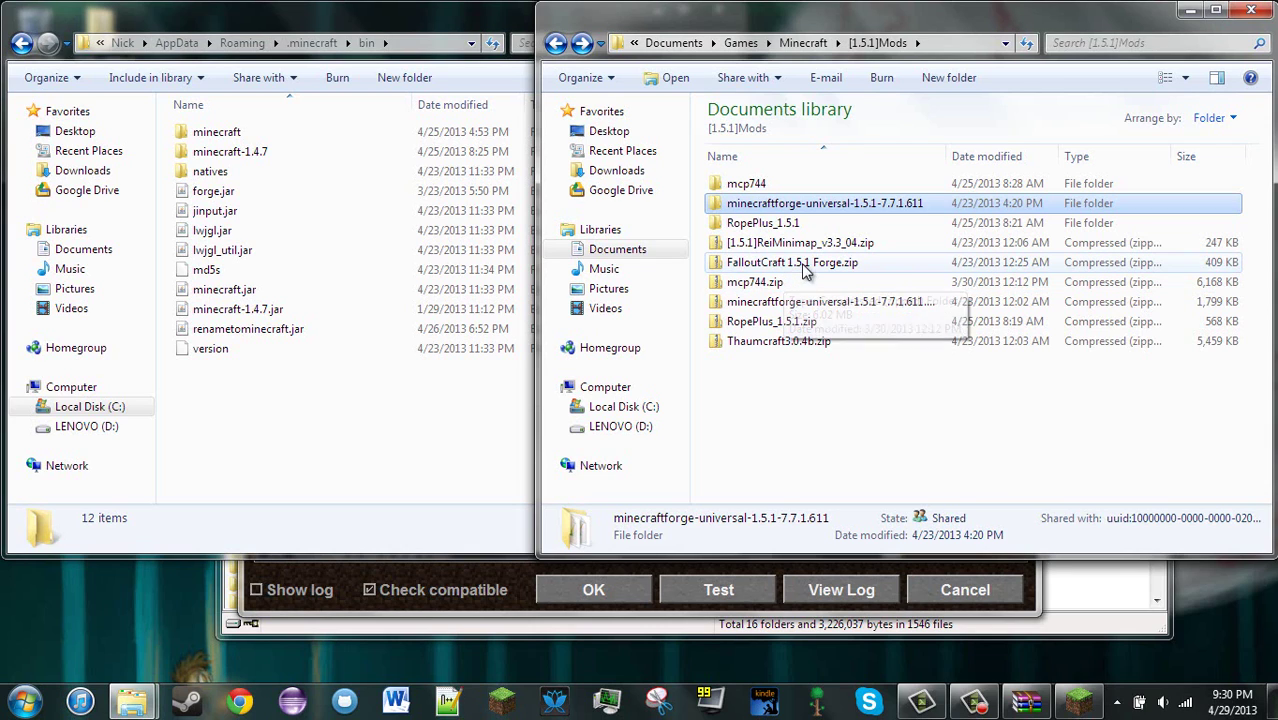
click(882, 266)
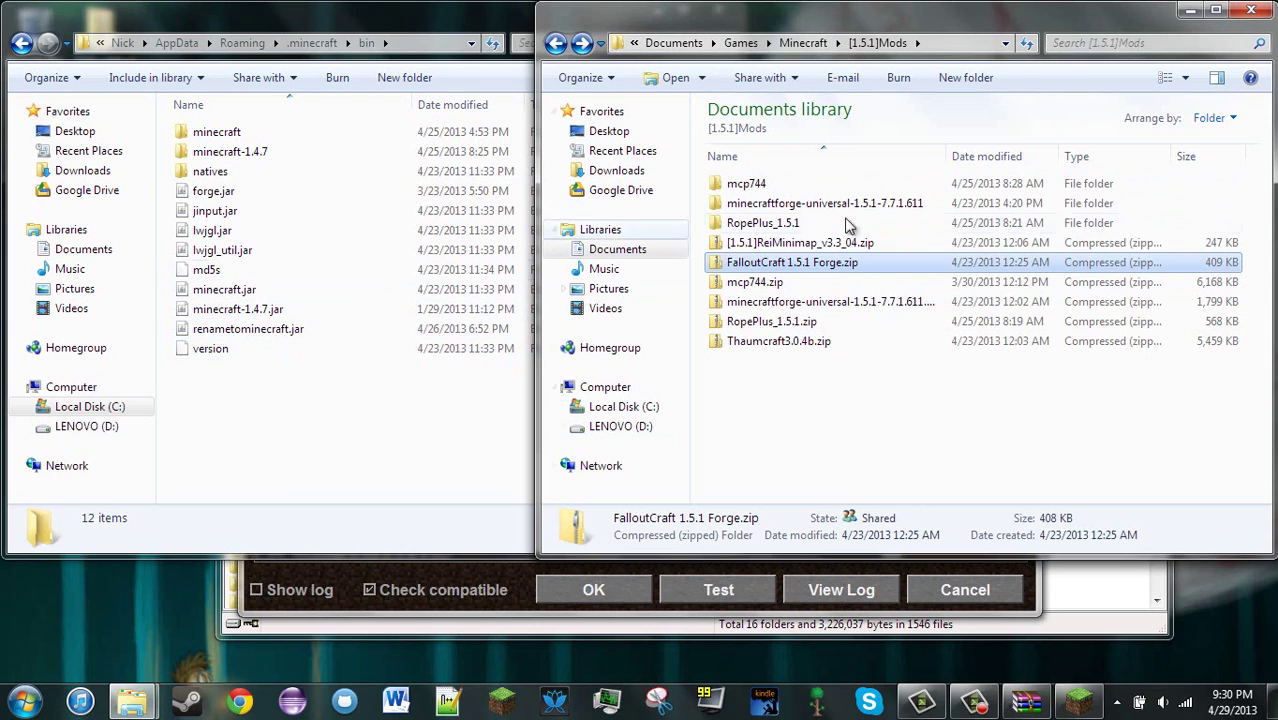
click(252, 289)
click(1050, 432)
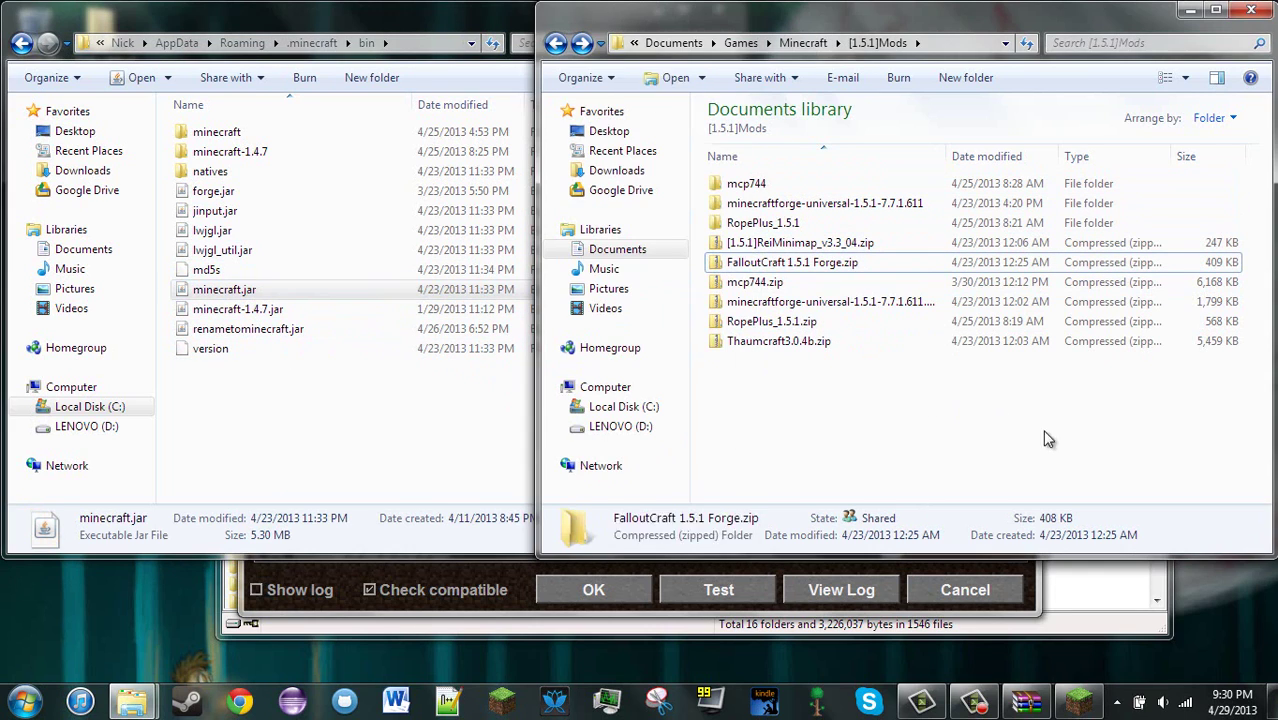
click(479, 612)
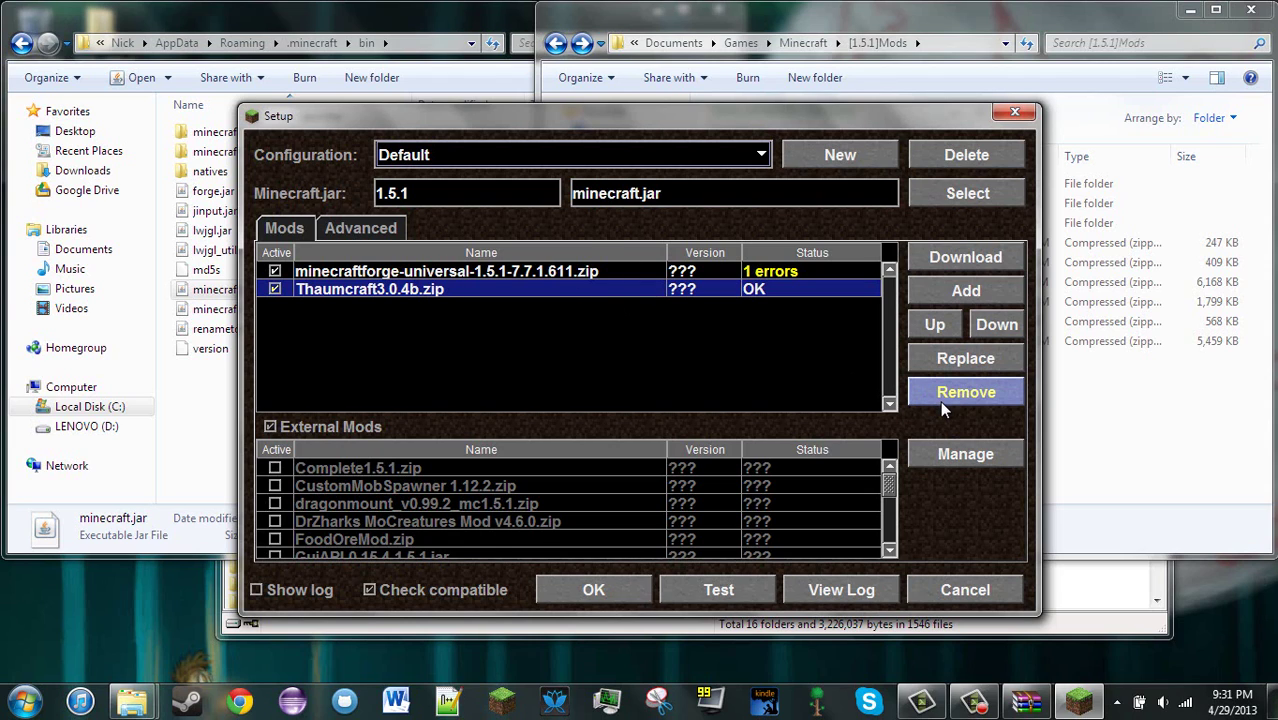
- Open the .minecraft mods folder and select the DrZharks MoCreatures mod file
click(210, 289)
click(22, 42)
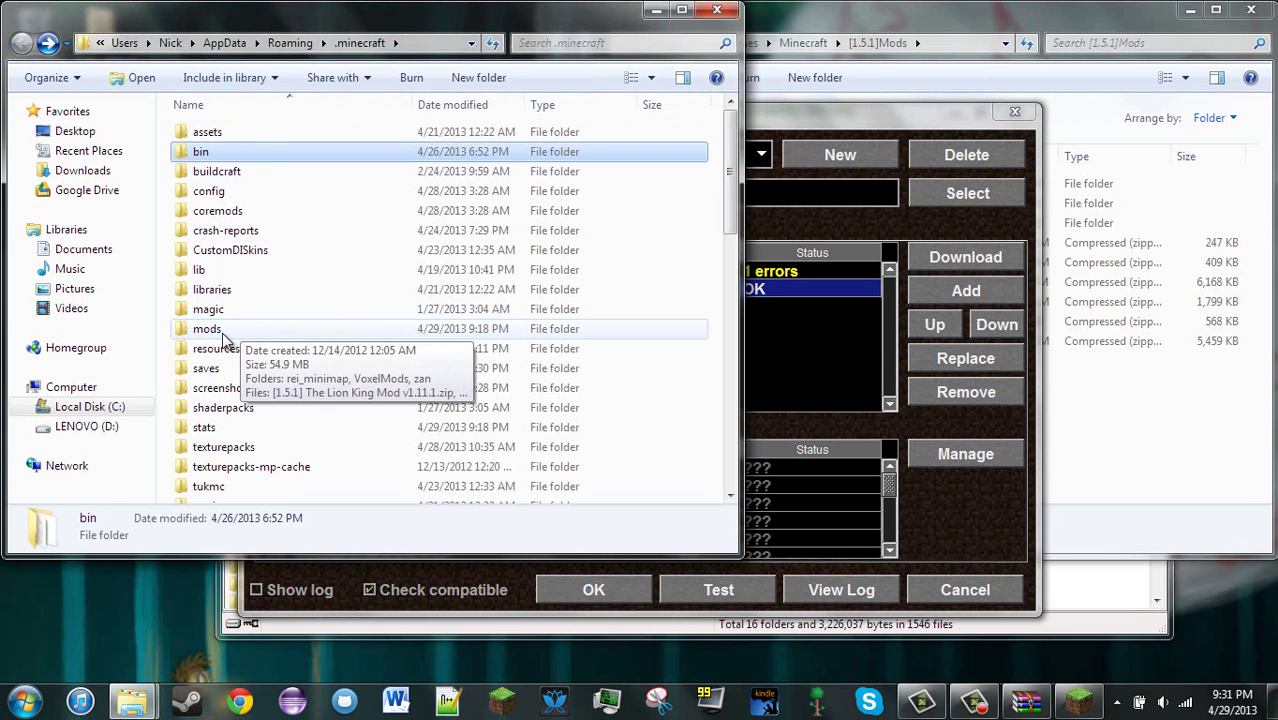
double_click(215, 330)
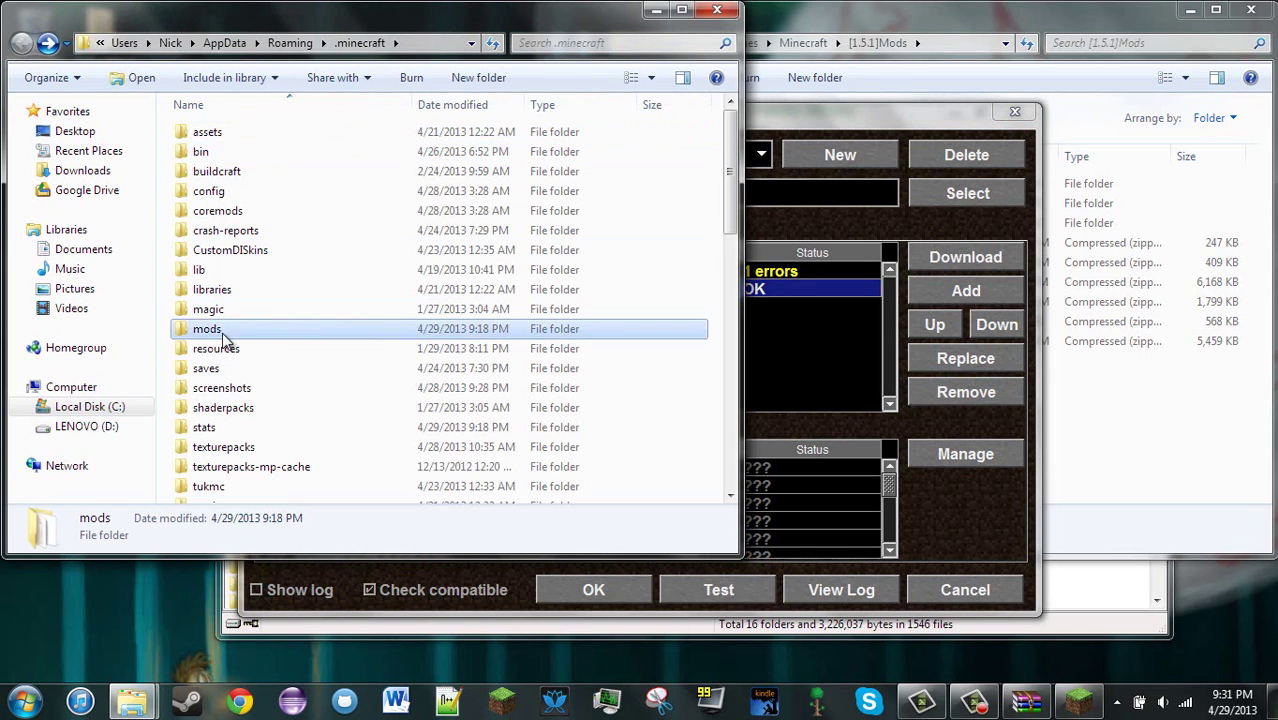
click(1011, 320)
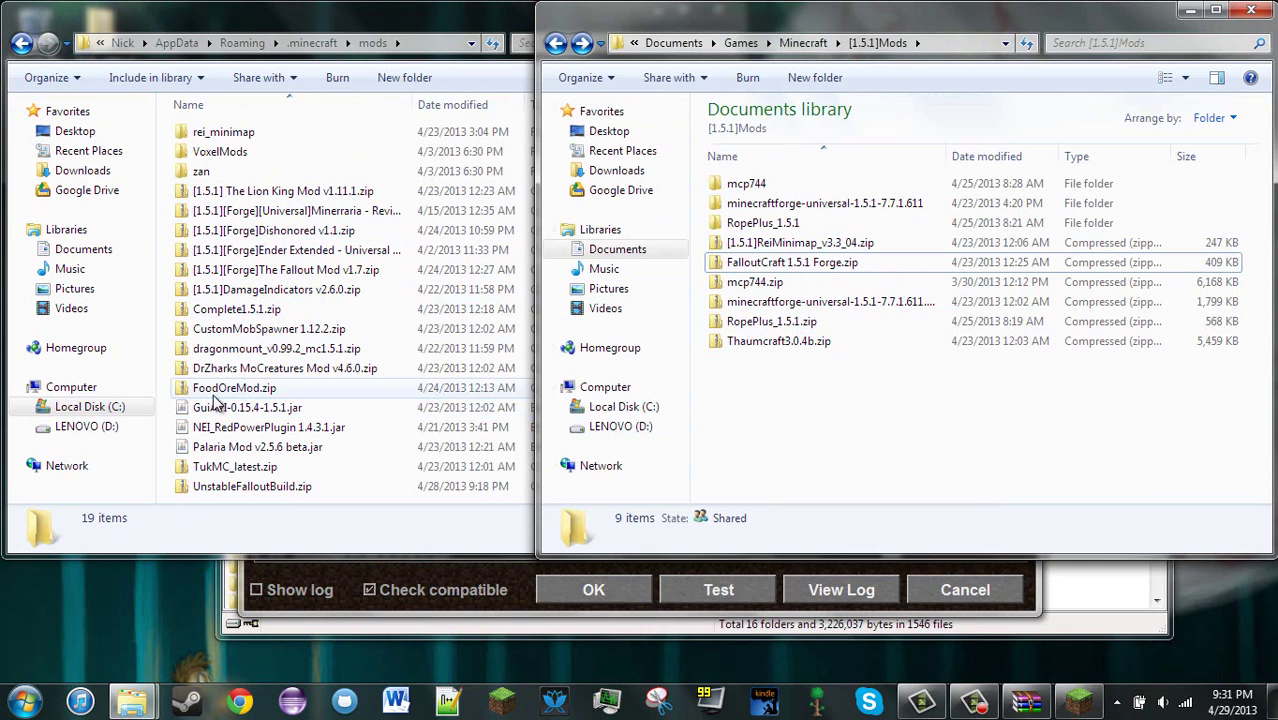
click(308, 368)
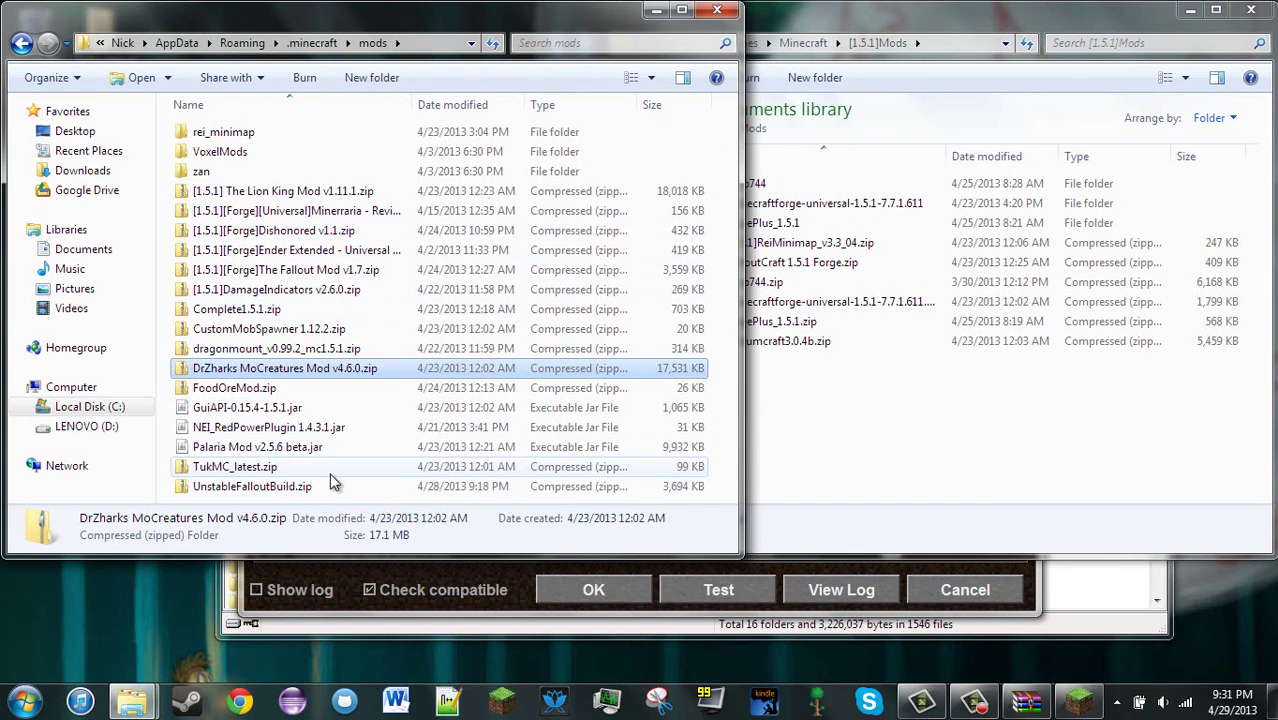
- In Setup's External Mods, deactivate the Dishonored mod and activate The Fallout Mod v1.7
click(503, 607)
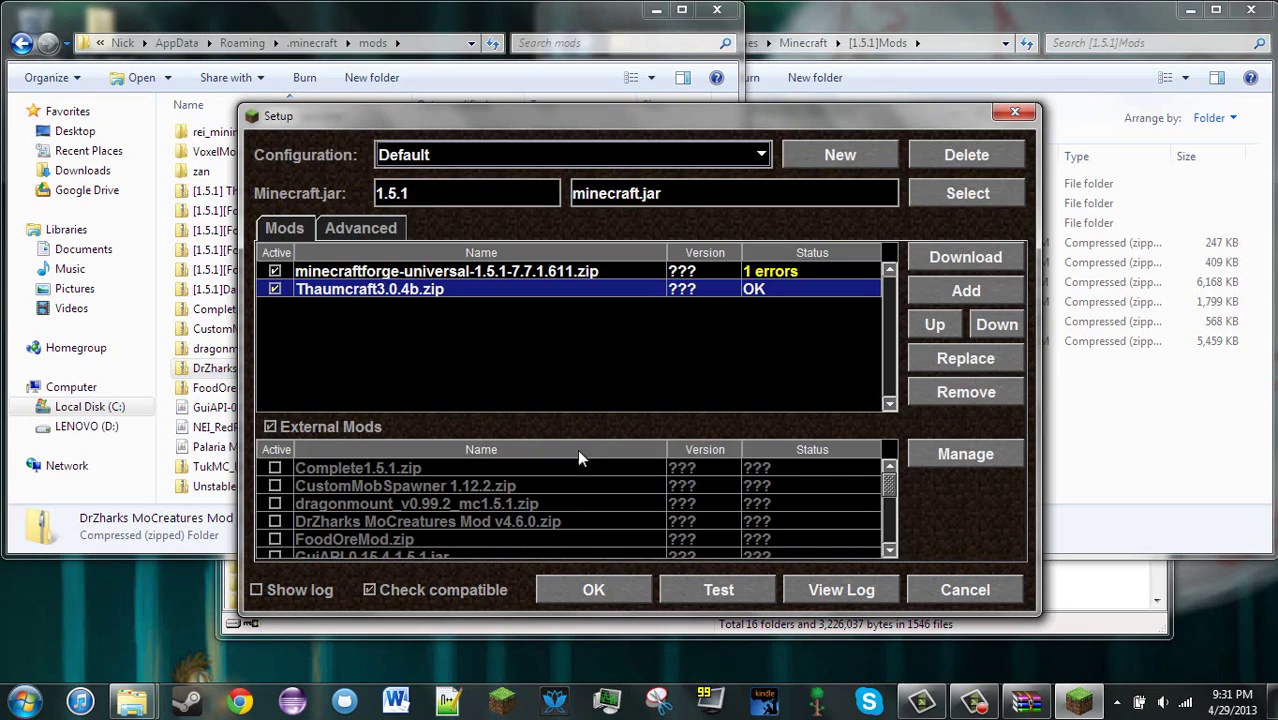
scroll(565, 505, down, 3)
scroll(565, 505, up, 3)
scroll(565, 505, down, 3)
click(274, 496)
click(274, 497)
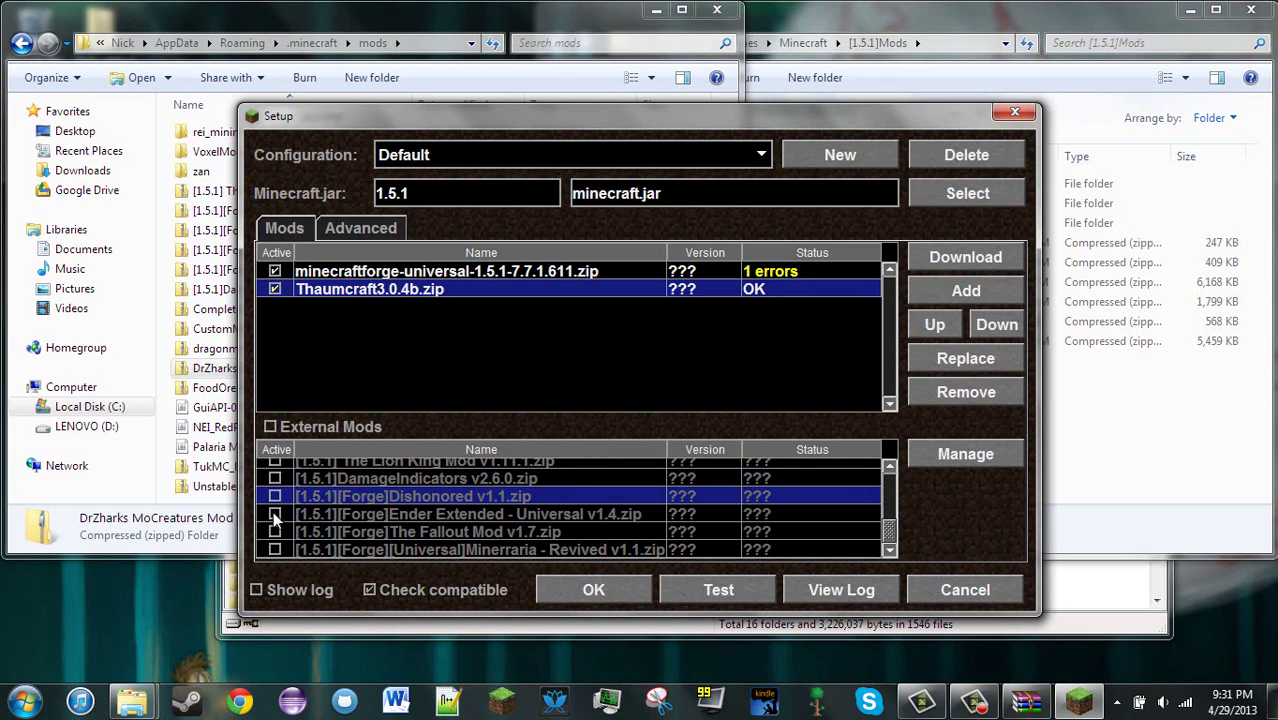
click(271, 540)
click(274, 533)
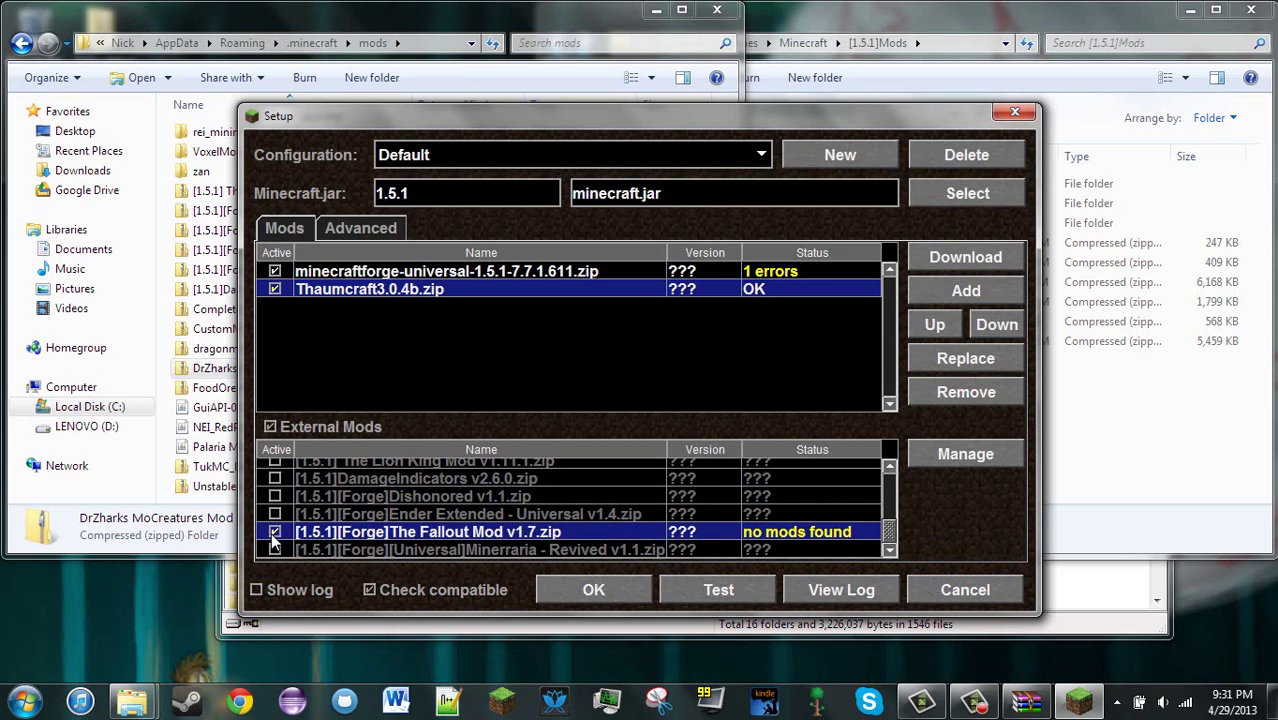
scroll(487, 535, up, 5)
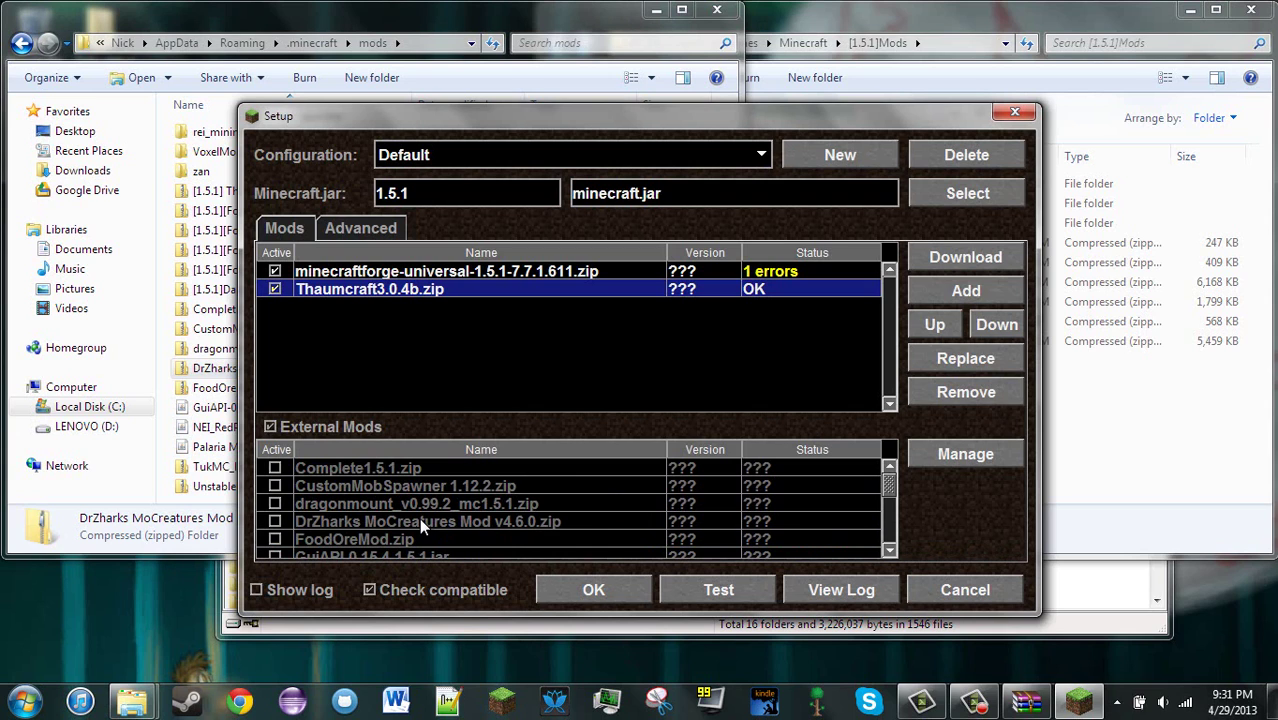
- Switch between the mods folder window and Setup, ending on the mods folder
click(377, 24)
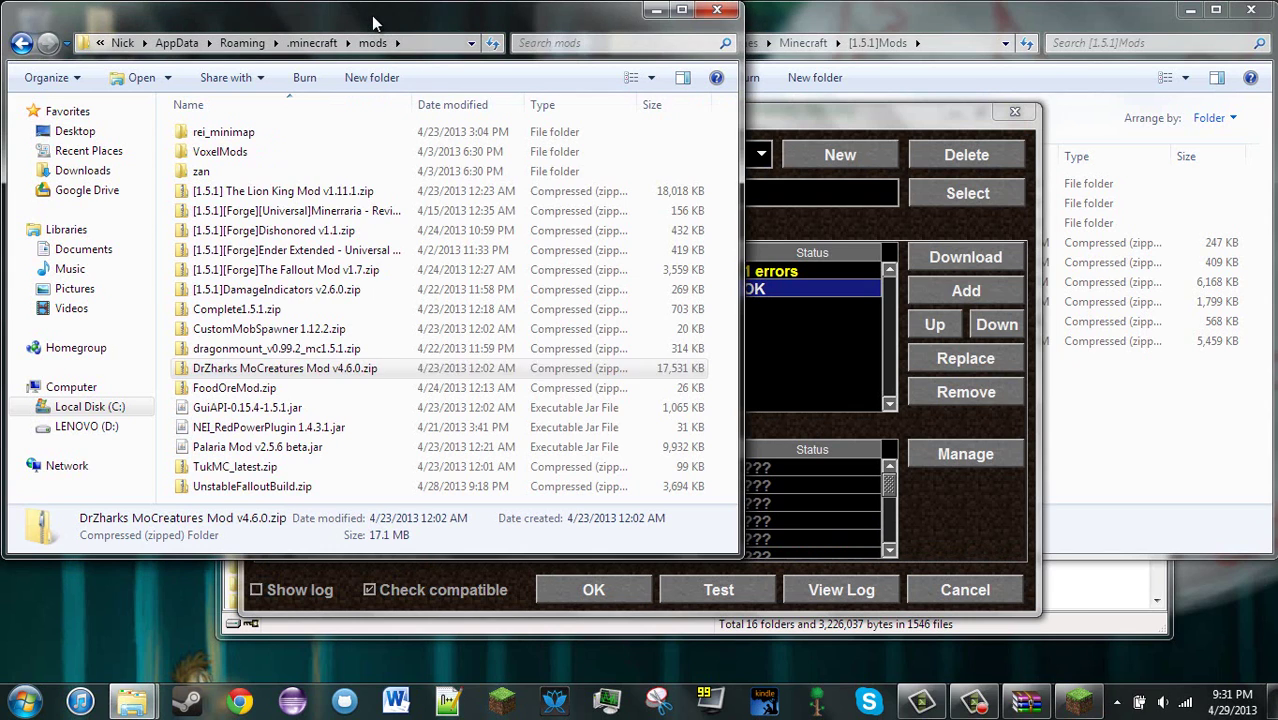
click(888, 122)
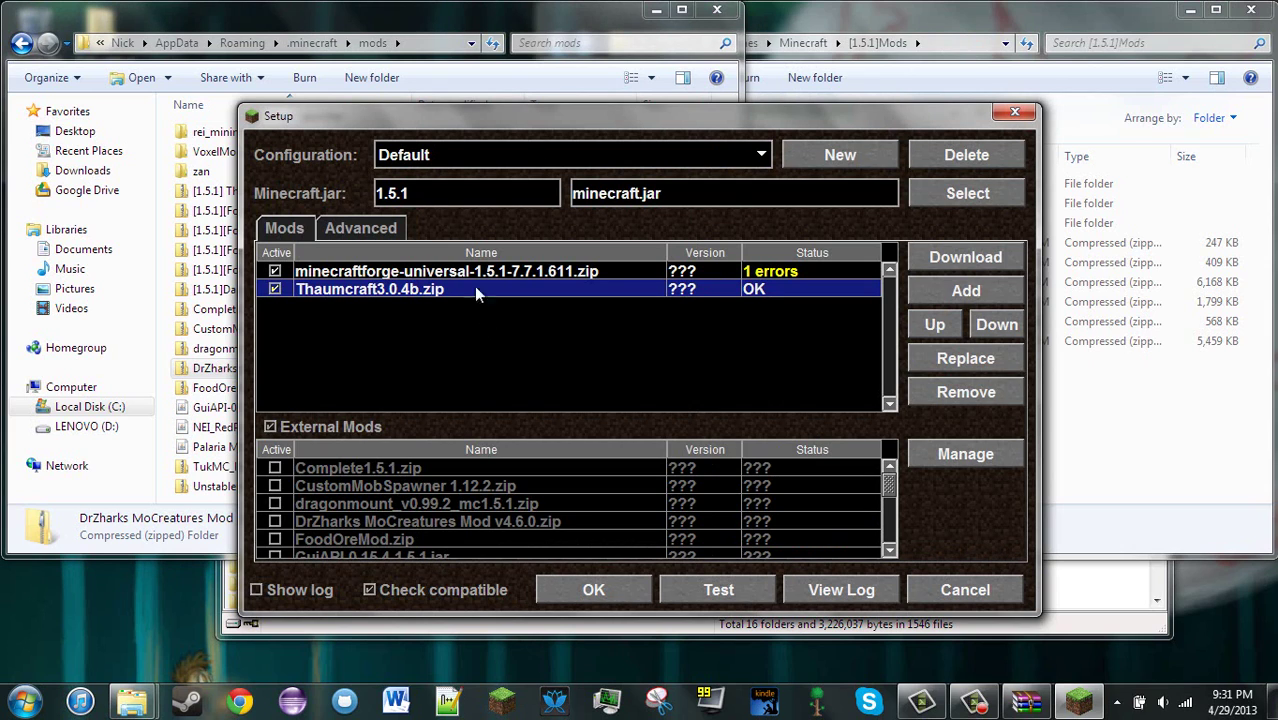
key(alt+Tab)
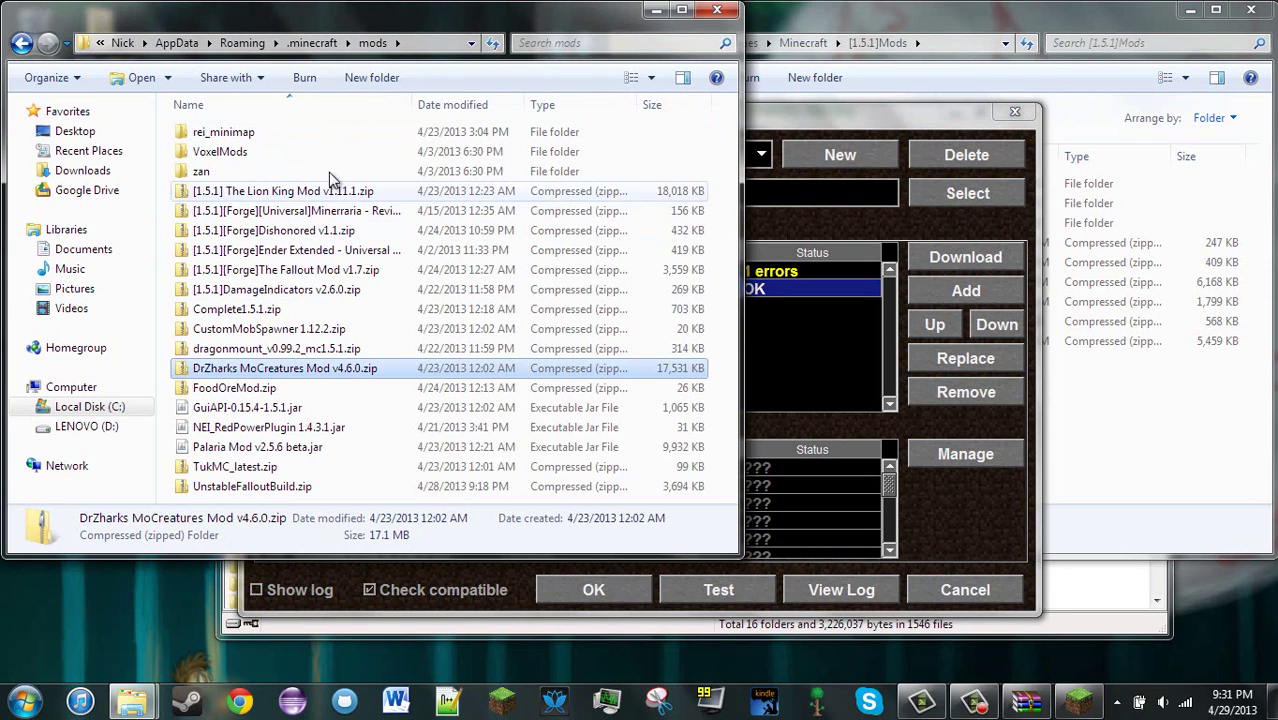
- Rename FoodOreMod.zip to FoodOreMod.zipX, accepting the extension change
click(386, 387)
key(F2)
key(End)
key(Return)
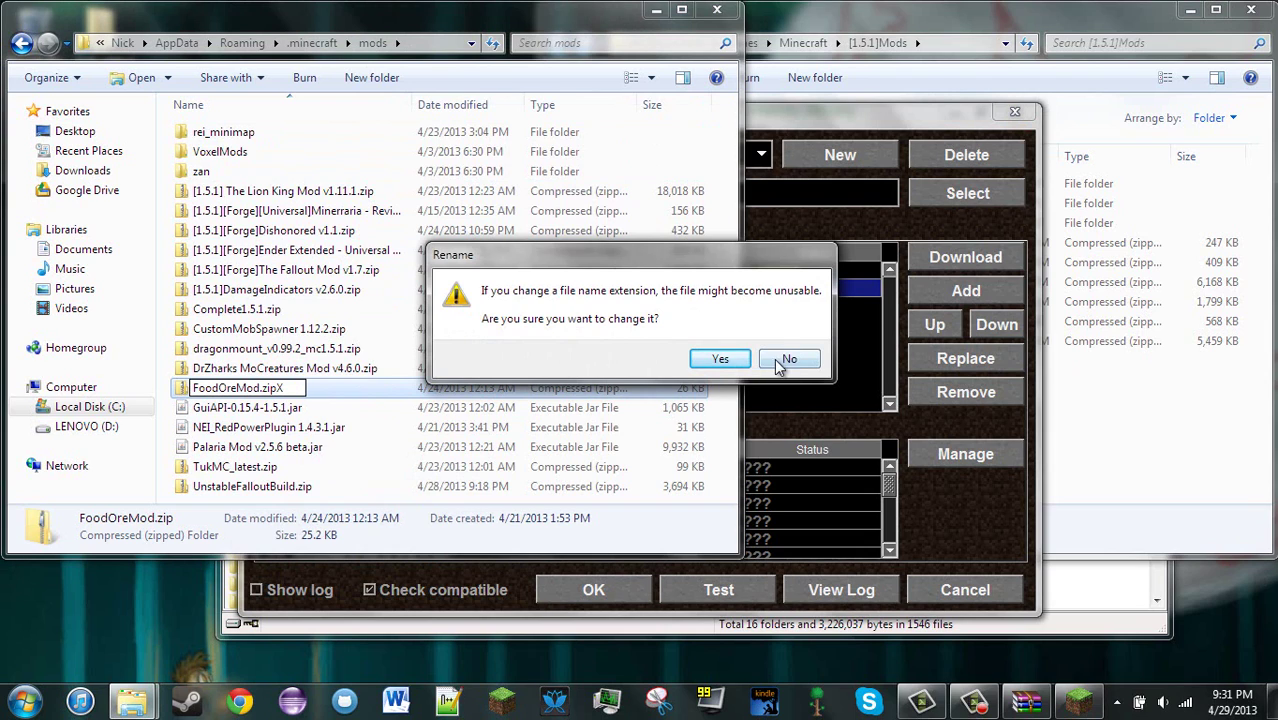
click(719, 359)
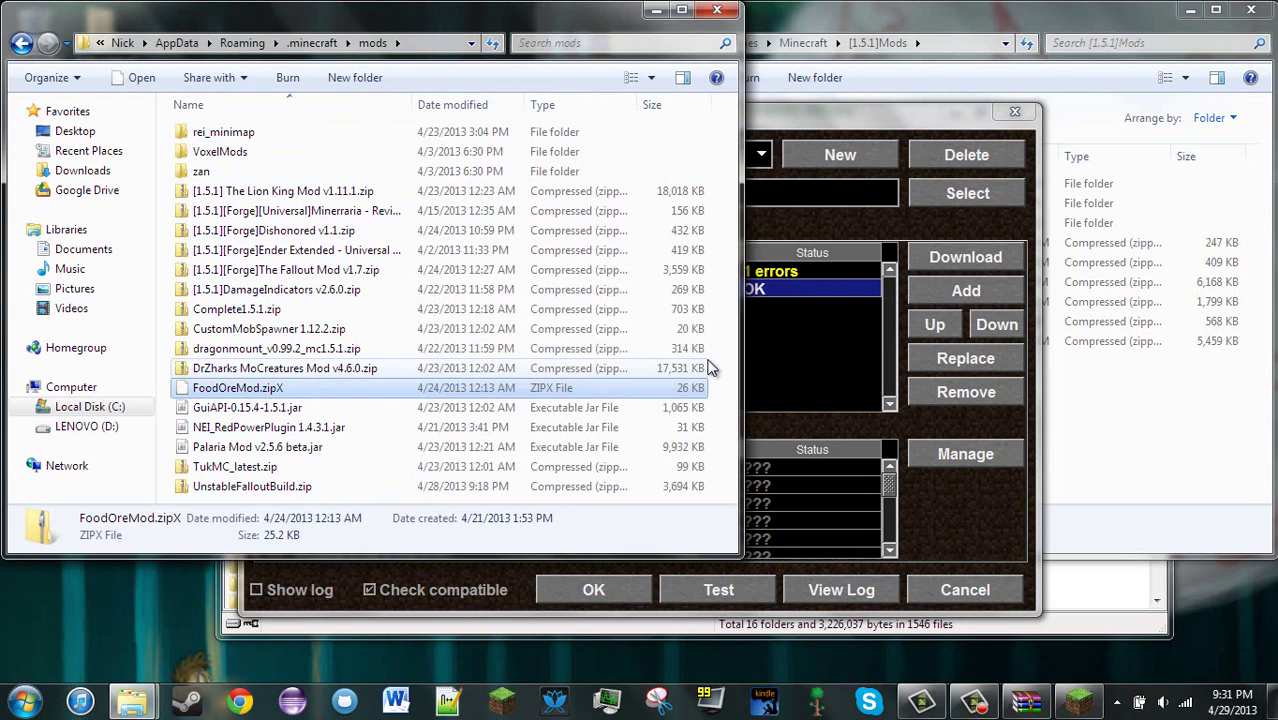
- Rename it back to FoodOreMod.zip, confirm the change, and close the mods folder window
click(295, 390)
key(End)
key(BackSpace)
key(Return)
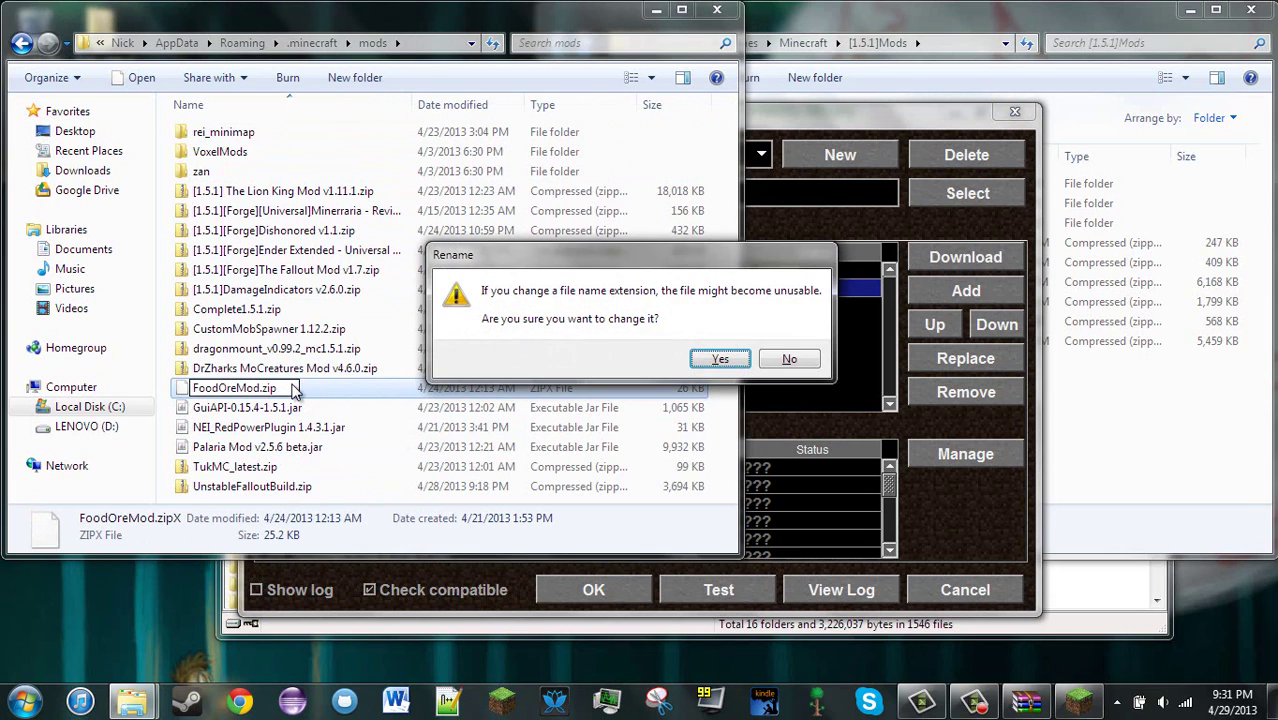
click(720, 359)
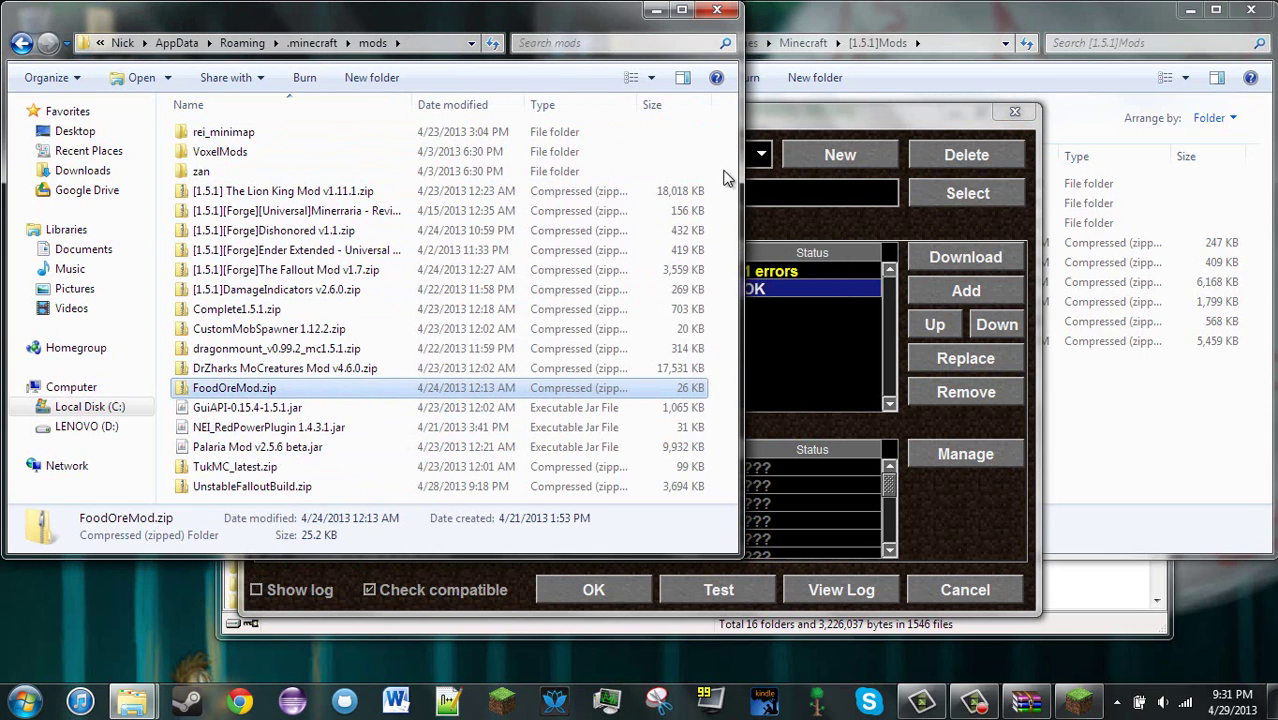
click(717, 11)
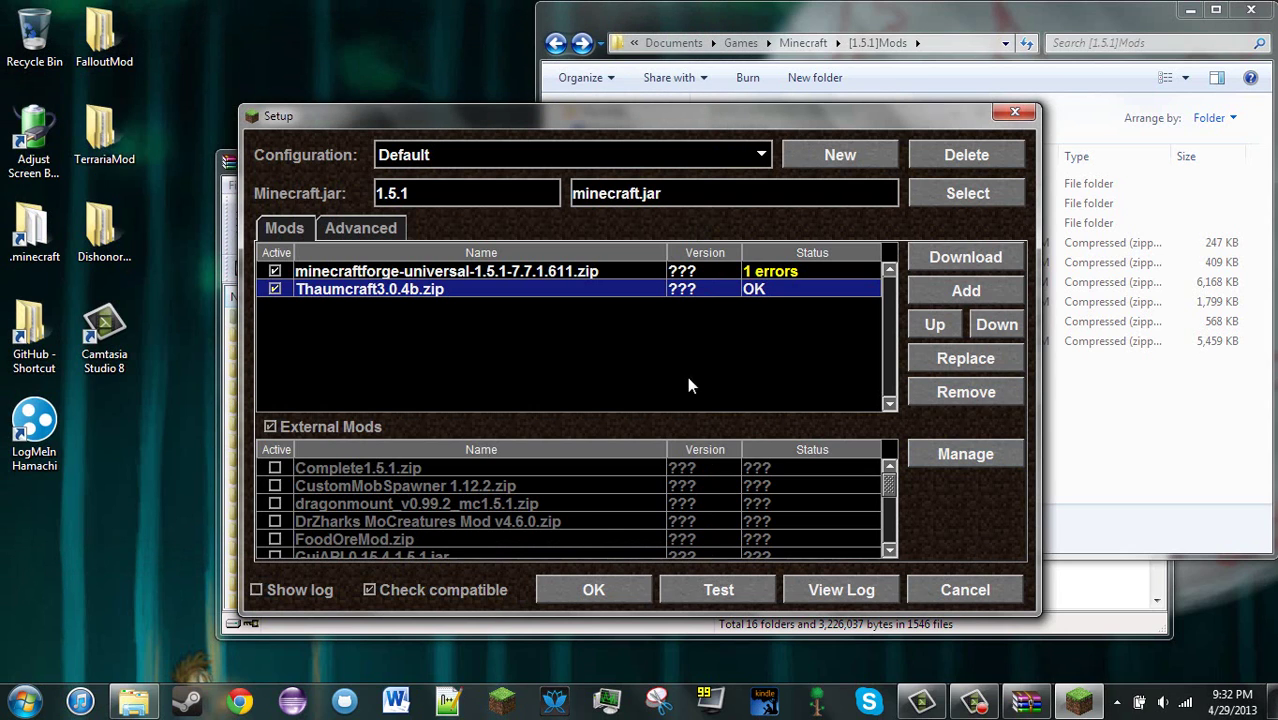
- Open the desktop .minecraft folder, reposition it, then close it again
click(38, 257)
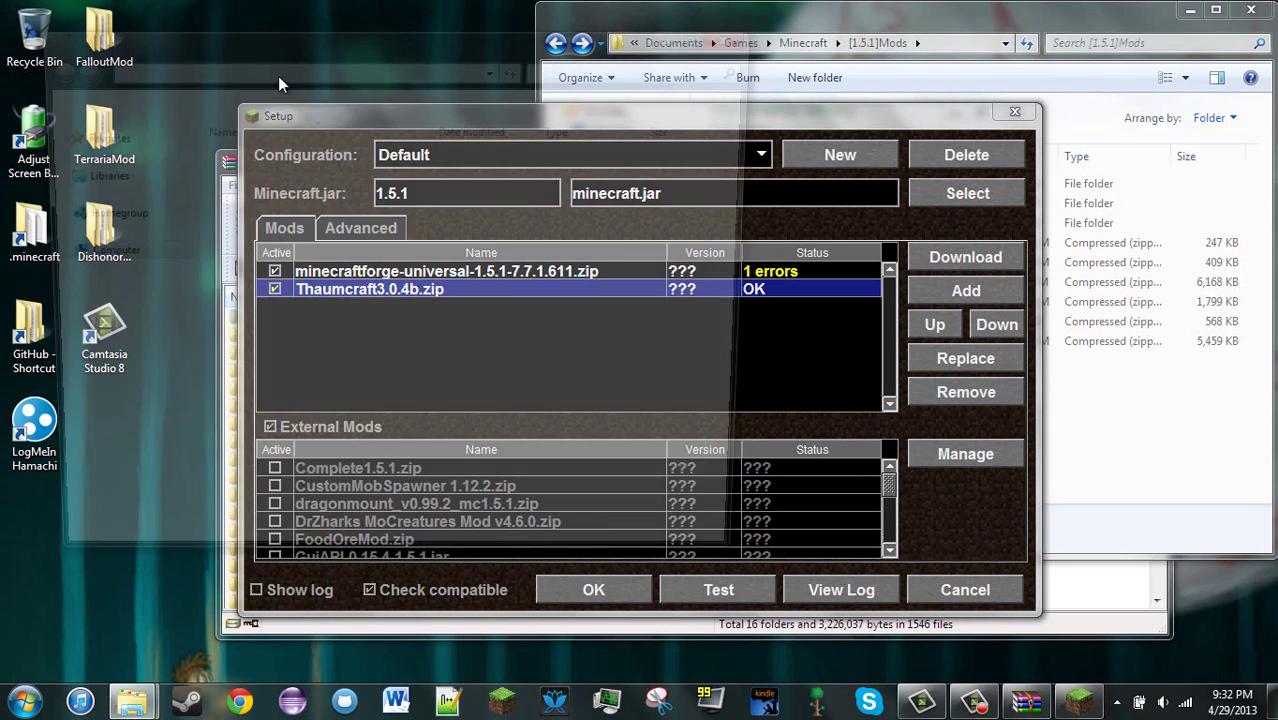
double_click(38, 257)
drag(308, 45, 284, 20)
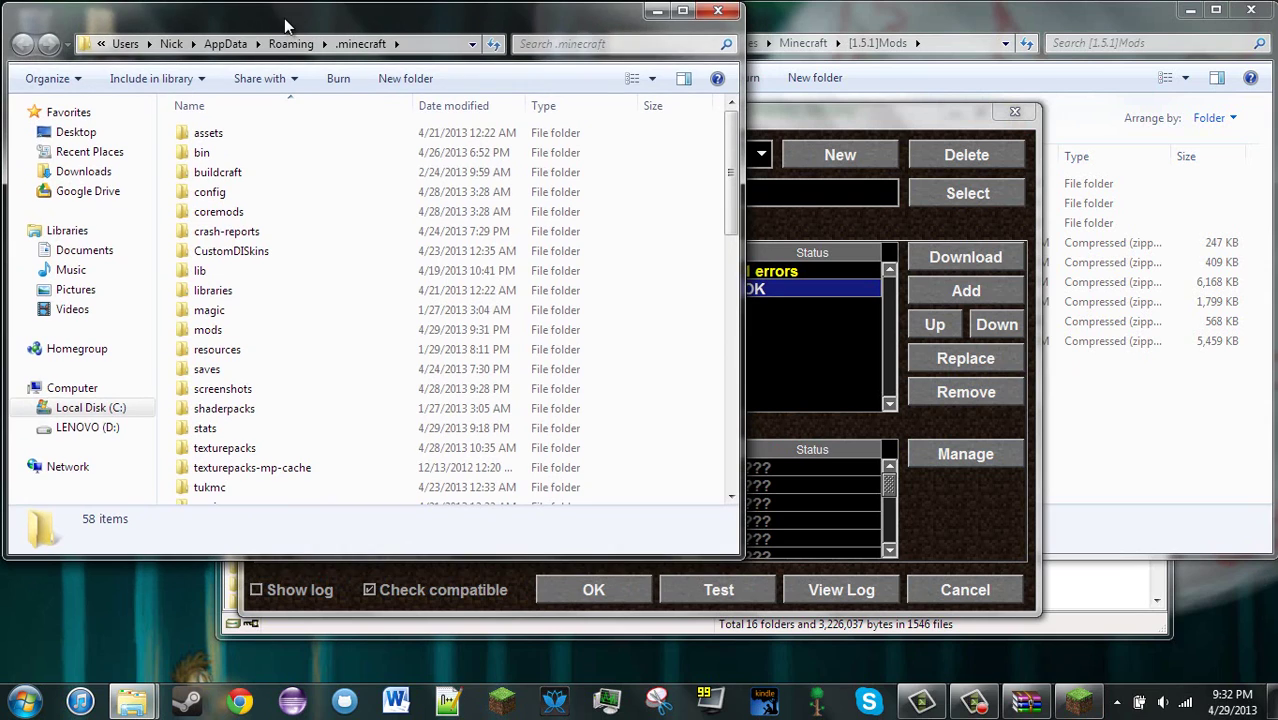
click(916, 116)
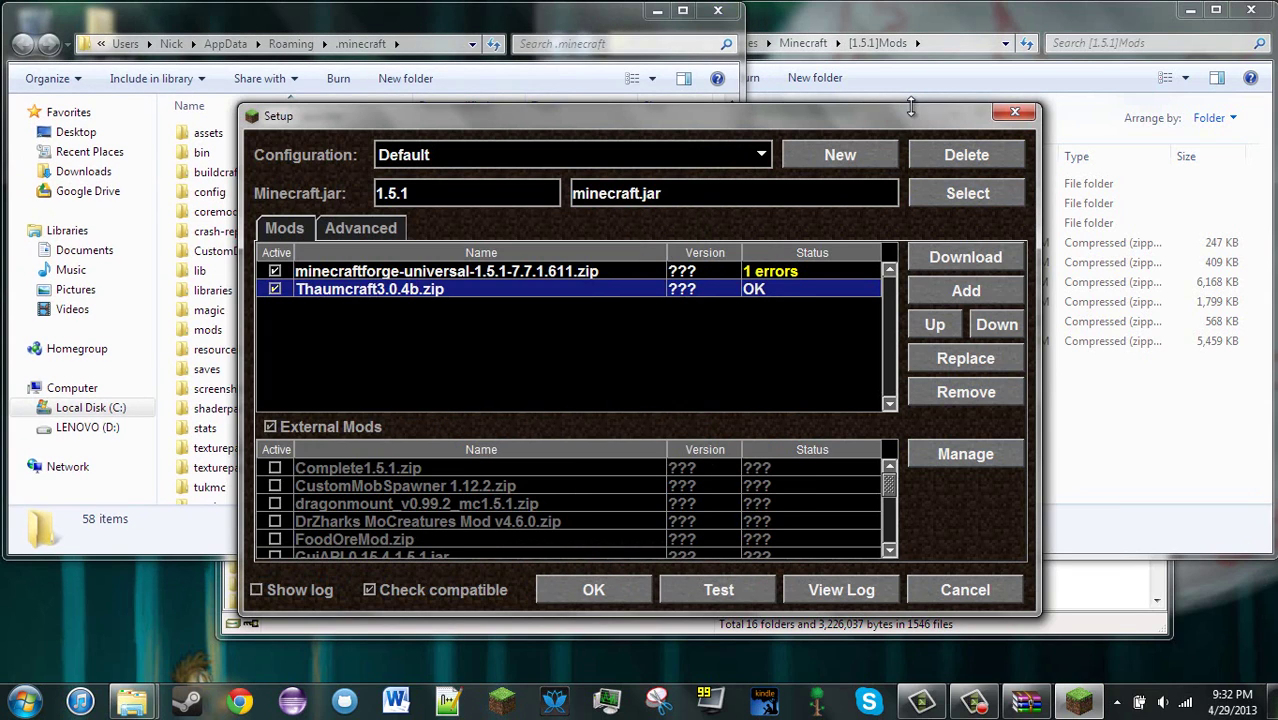
click(714, 13)
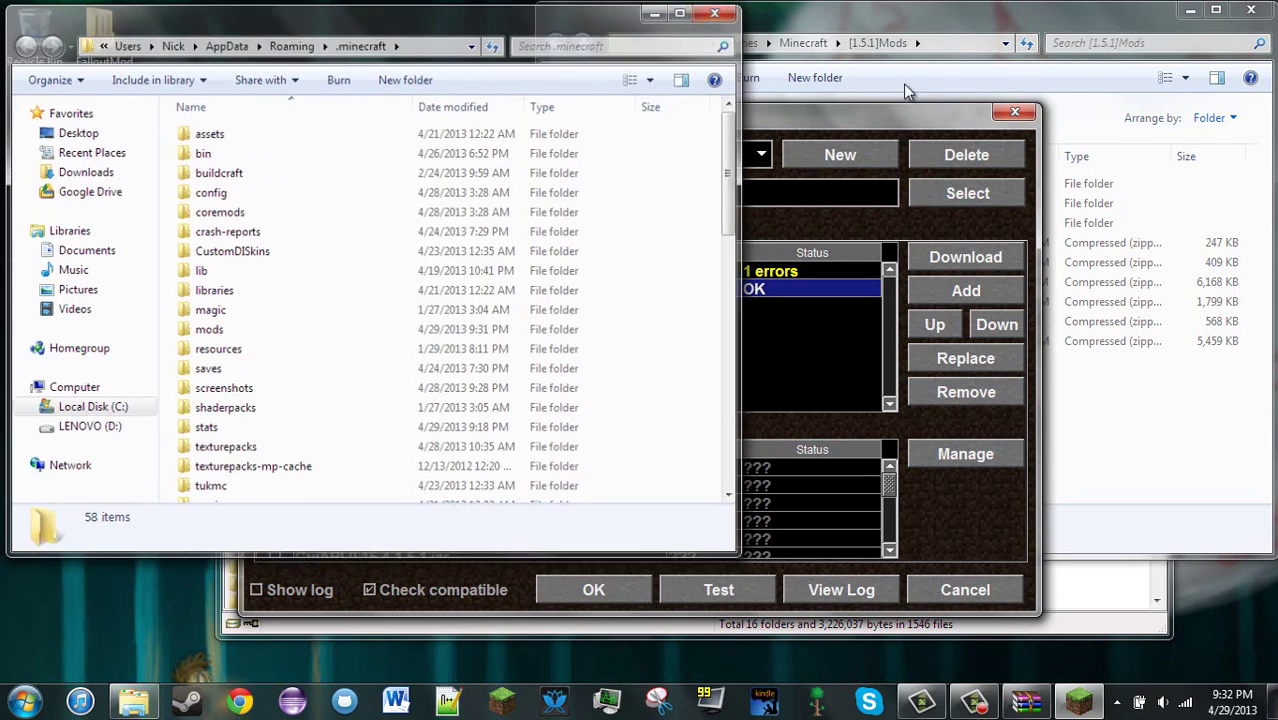
- Close the Setup dialog, Magic Launcher and WinRAR's minecraft.jar window
click(1014, 117)
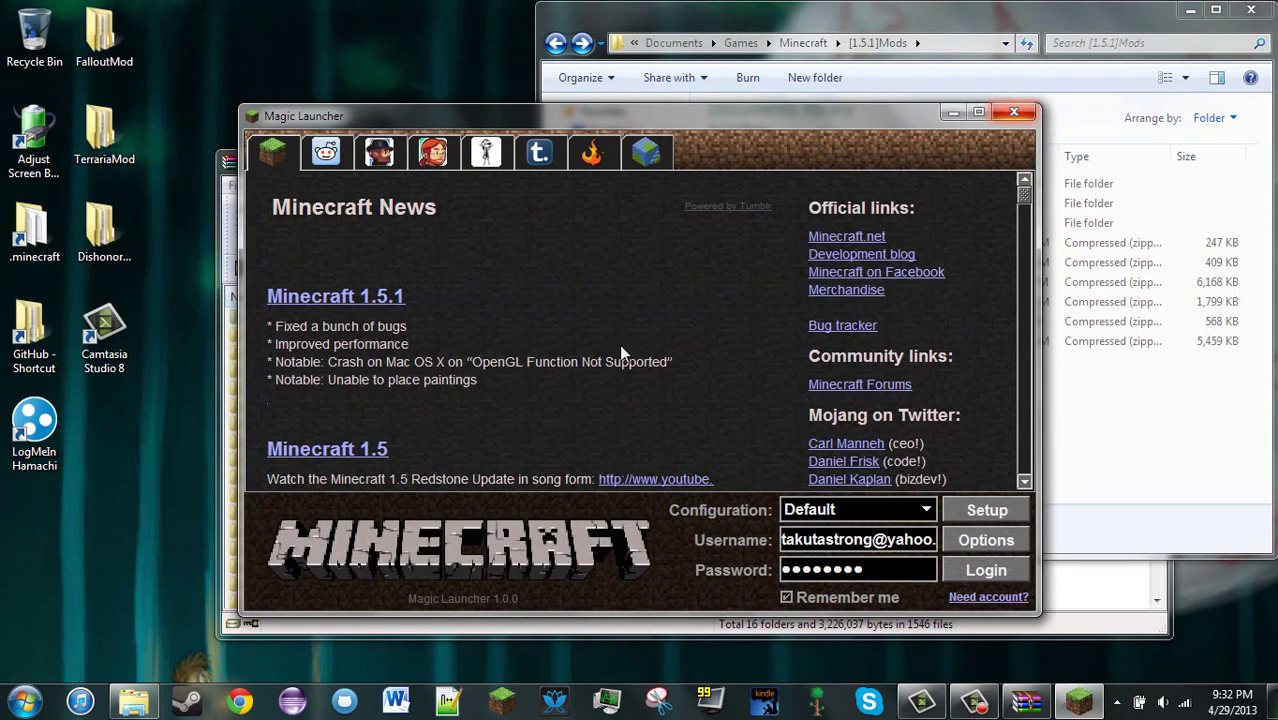
click(1013, 112)
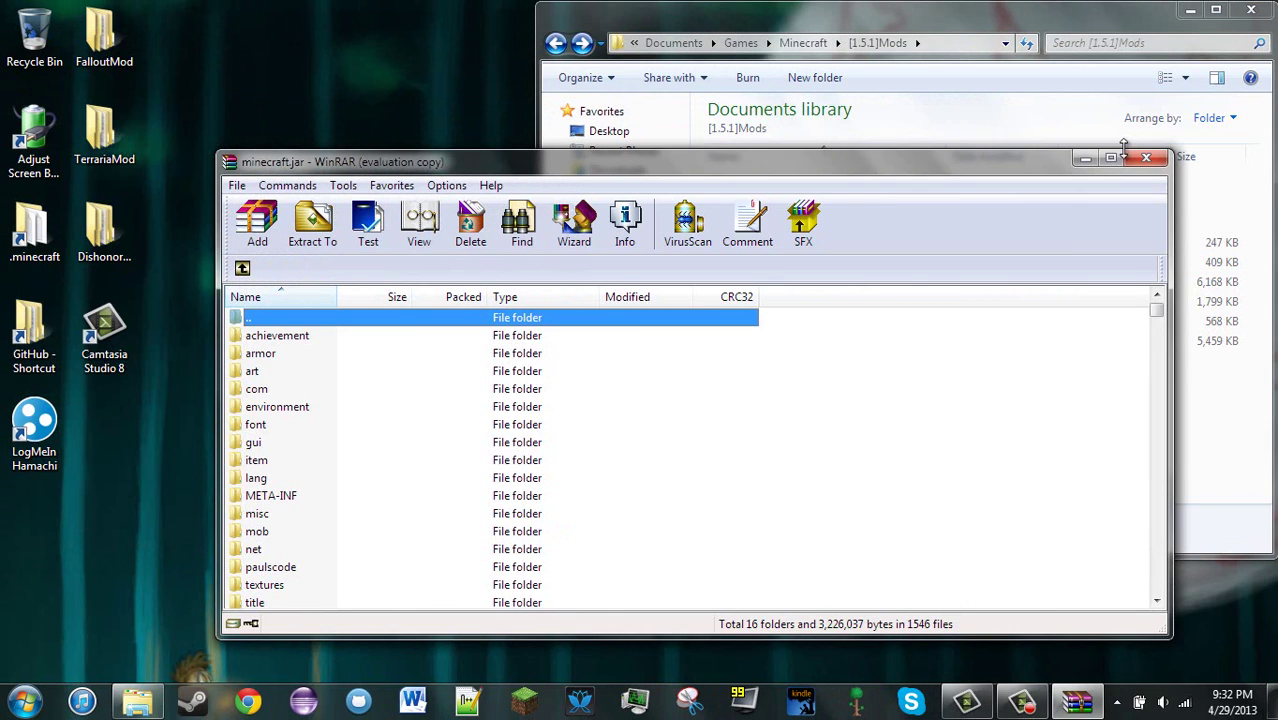
click(1146, 158)
- Google 'mcpc' in Chrome and open the MinecraftPortCentral/MCPC-Plus GitHub result
click(258, 702)
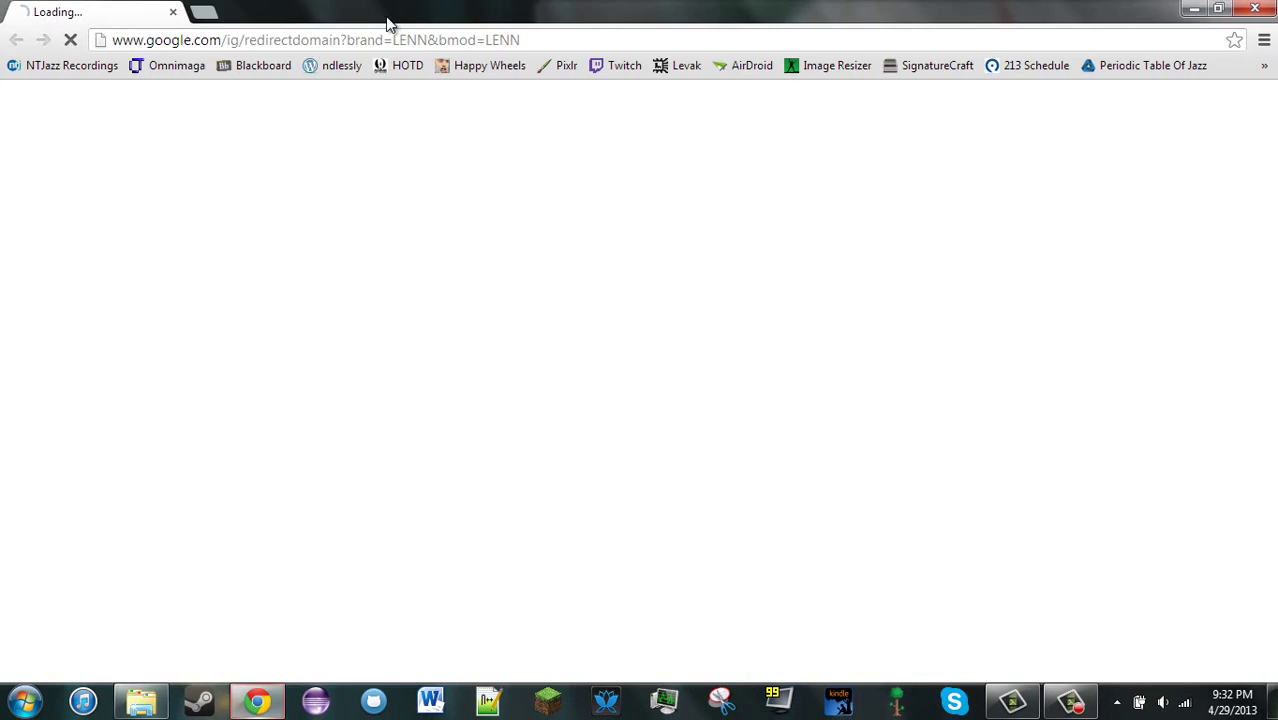
click(384, 40)
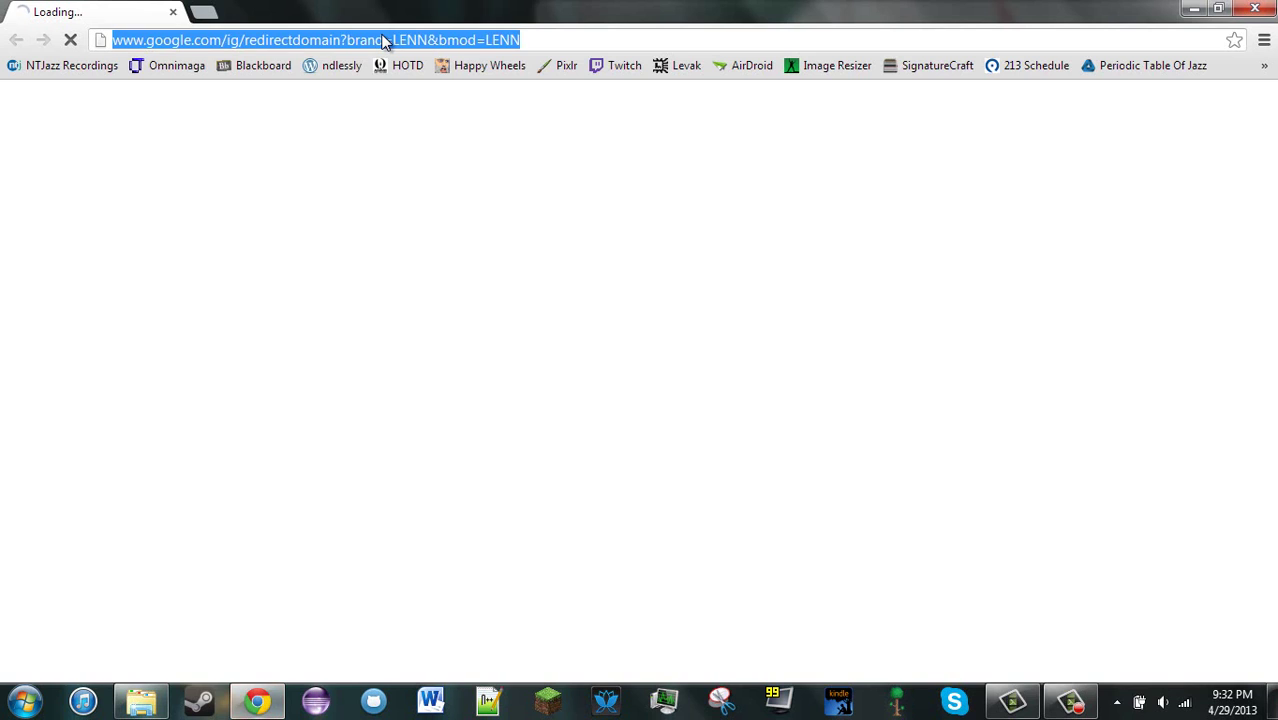
text(mcpc)
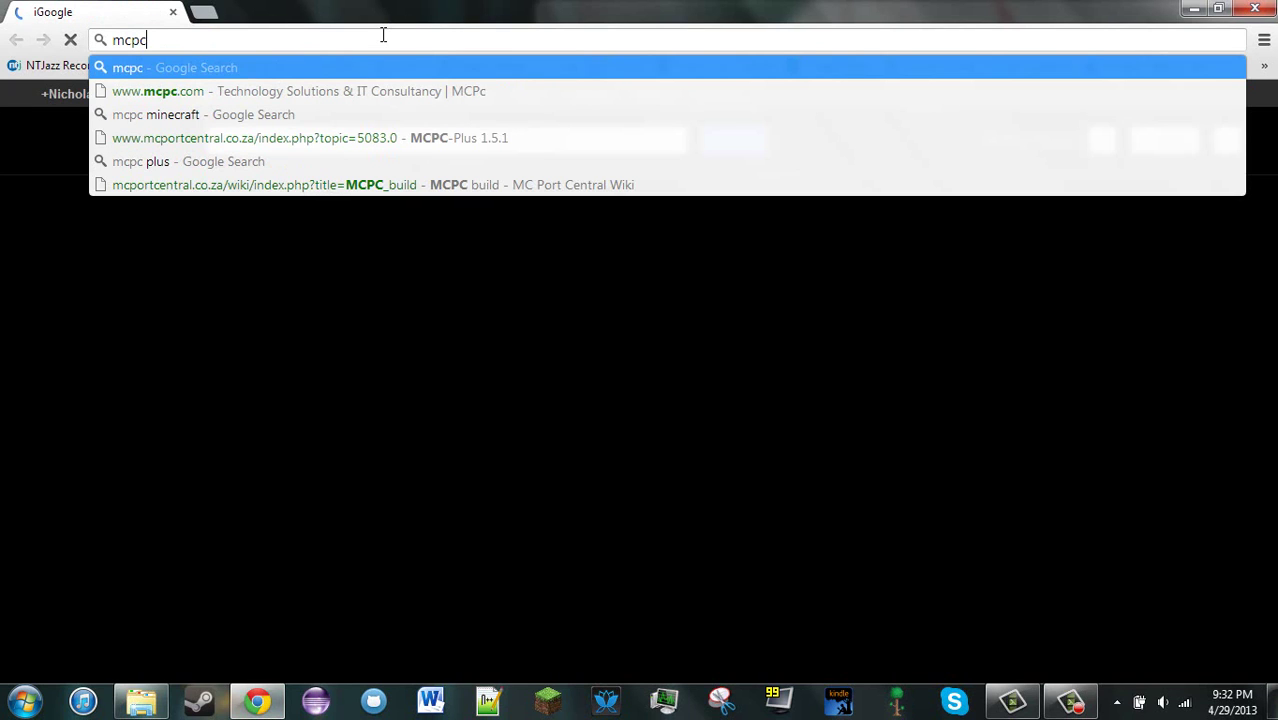
key(Return)
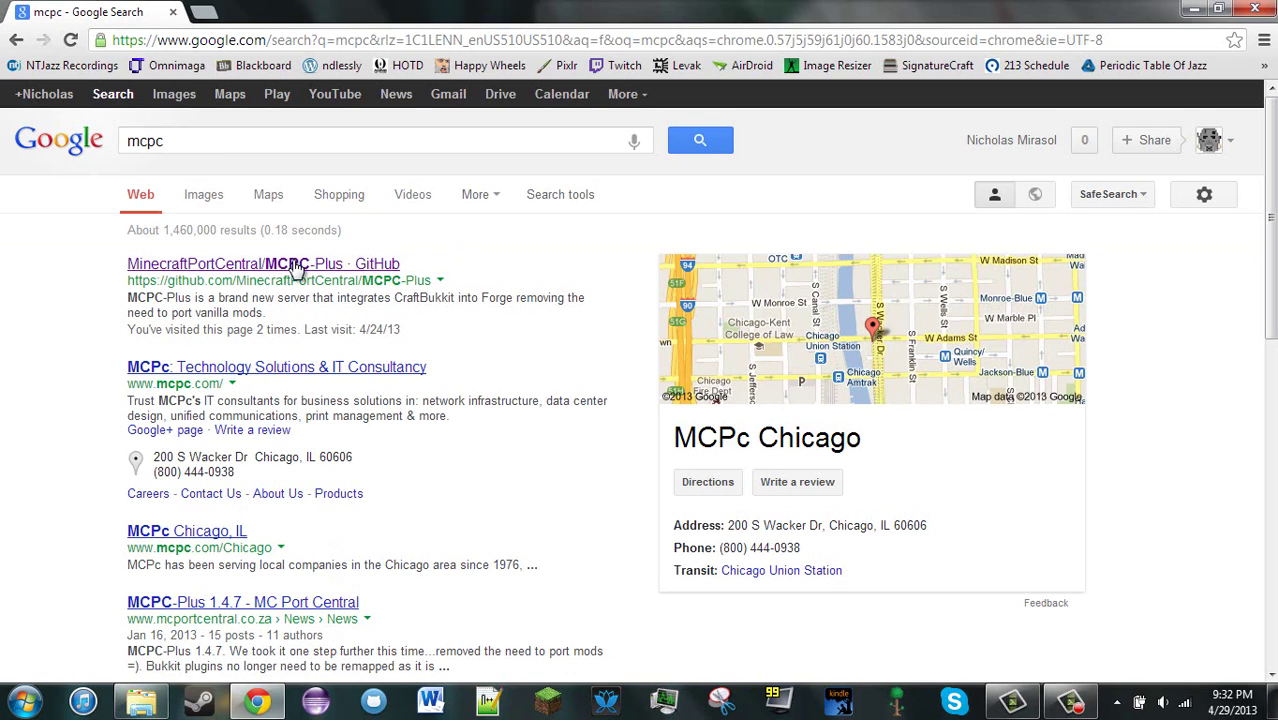
click(296, 265)
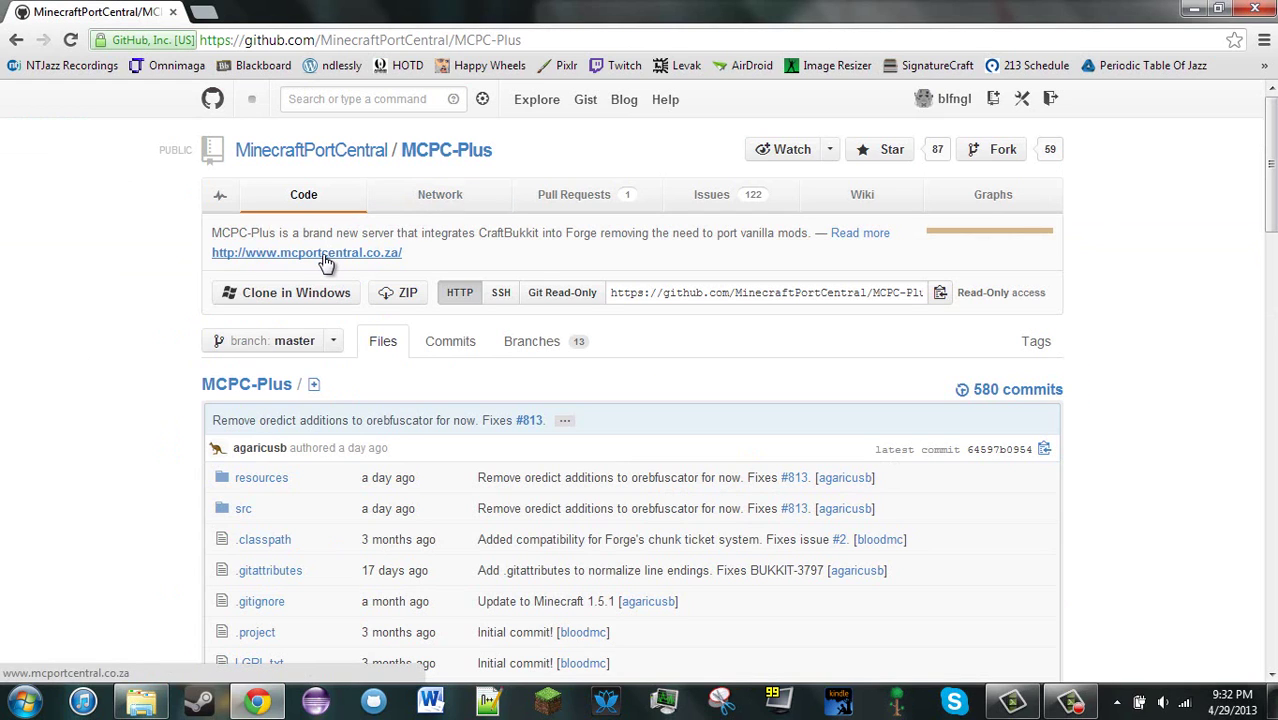
- Open the MC Port Central forum and load the Installation board in a background tab
click(322, 254)
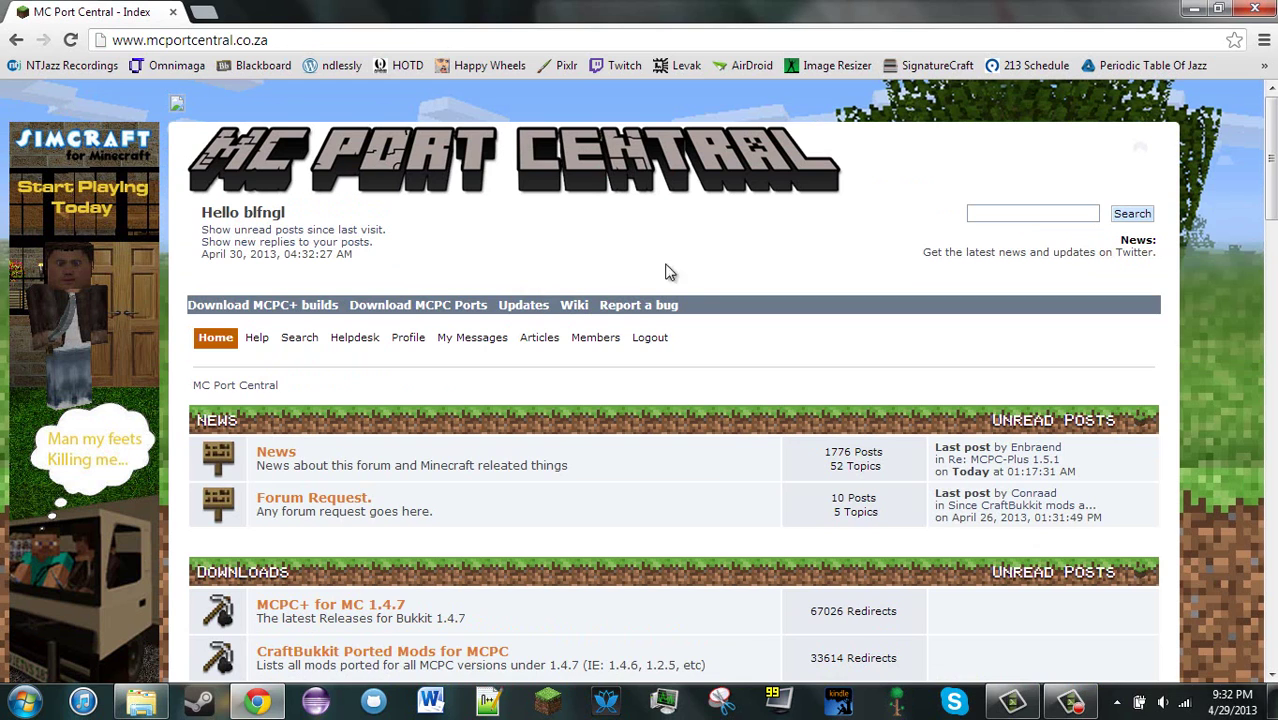
scroll(866, 360, down, 1)
scroll(900, 358, down, 3)
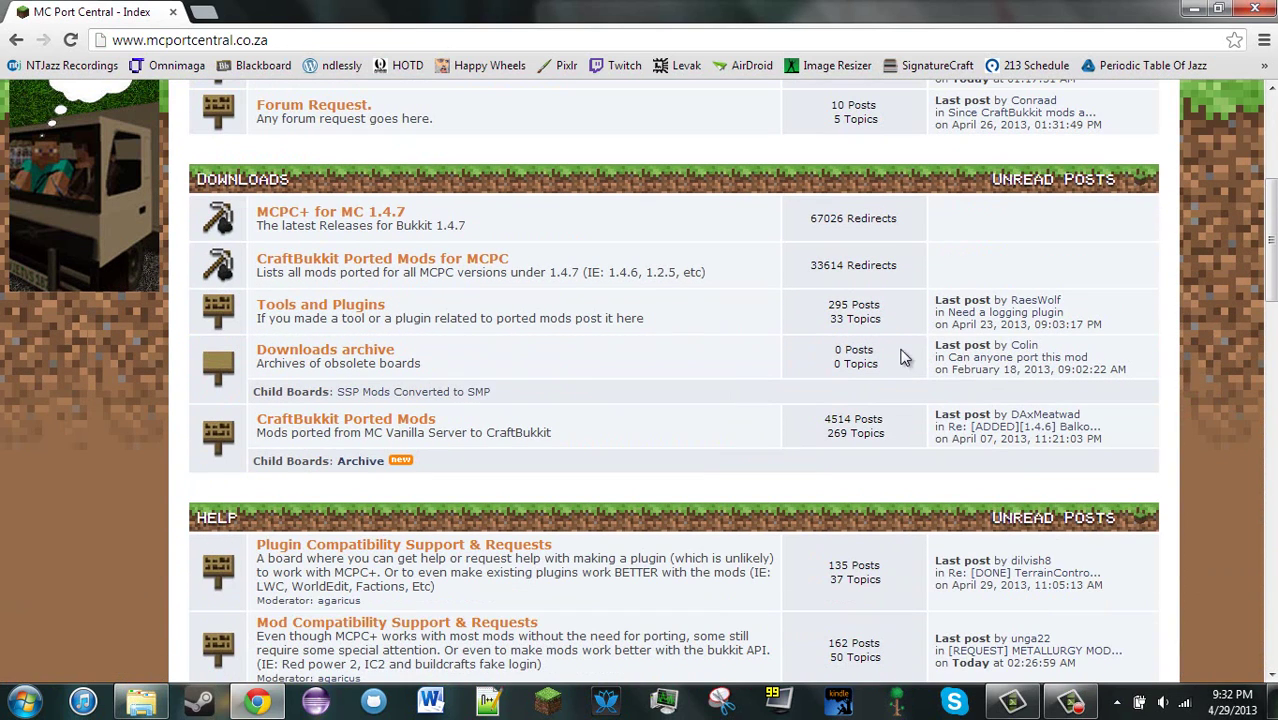
scroll(483, 397, down, 1)
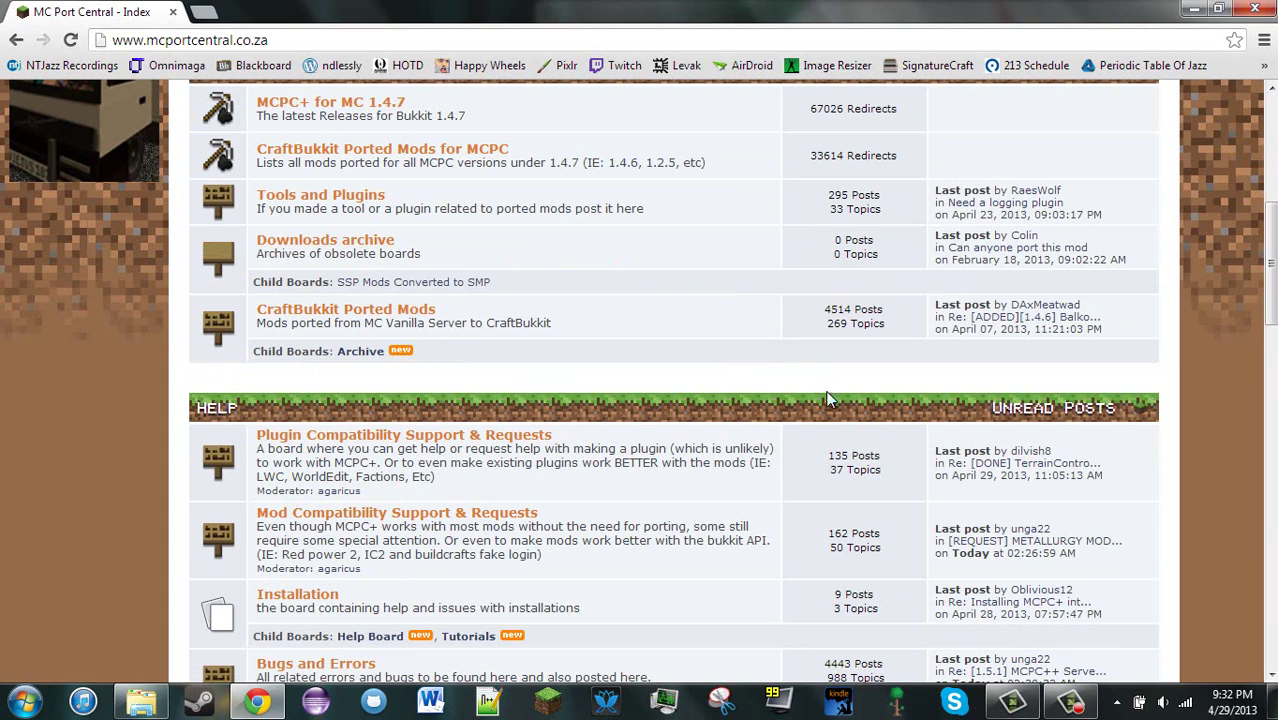
scroll(864, 370, down, 2)
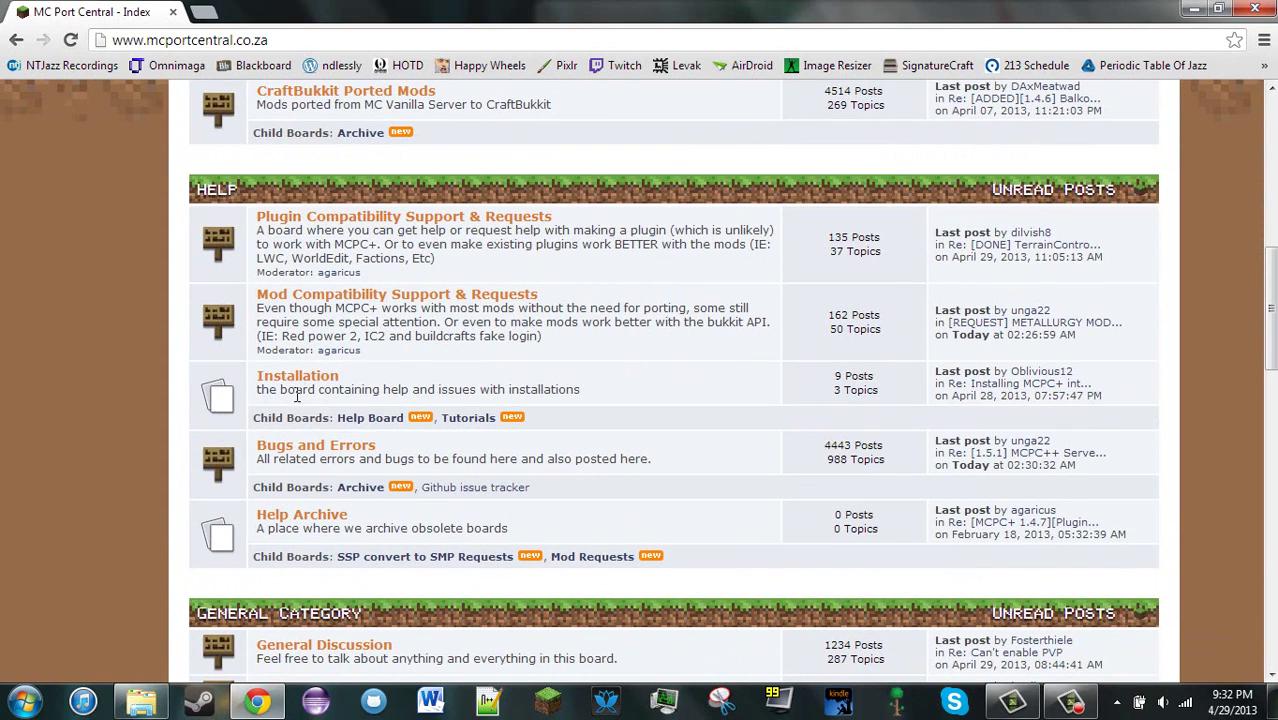
right_click(304, 370)
click(458, 372)
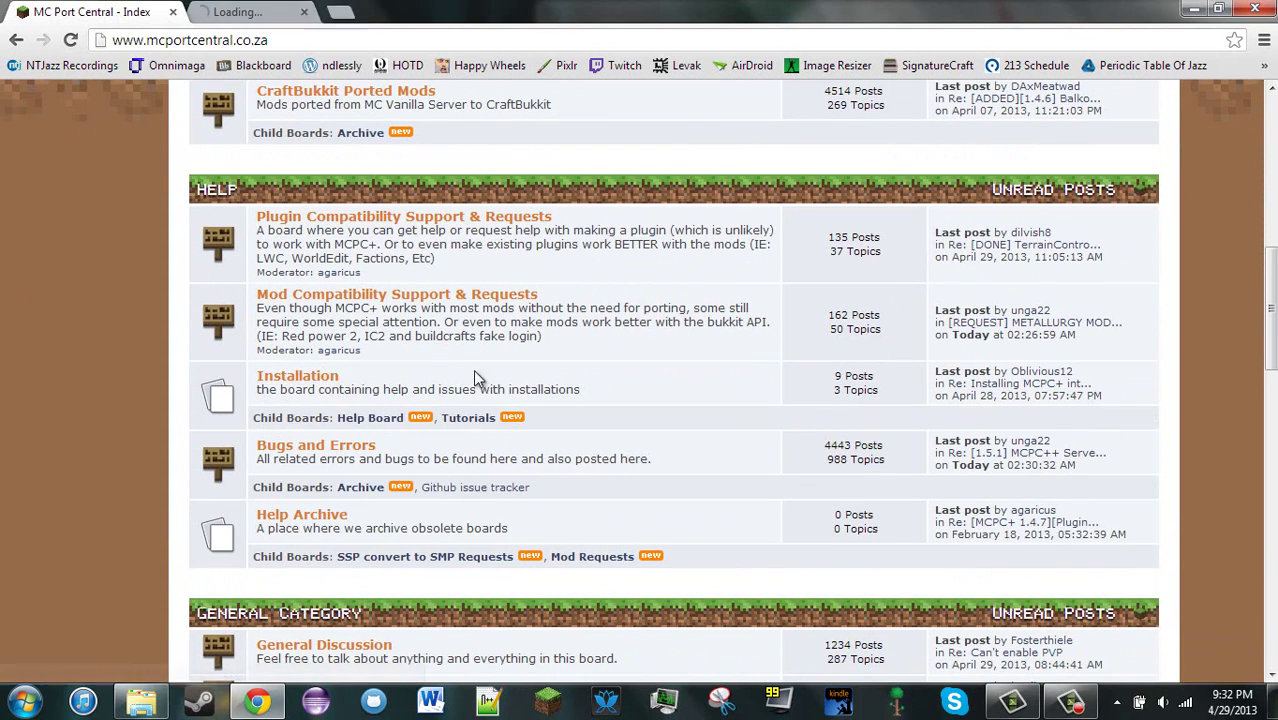
- Open the News board, review and close the Installation tab, then open the MCPC-Plus 1.5.1 topic
scroll(400, 410, down, 2)
scroll(347, 394, up, 6)
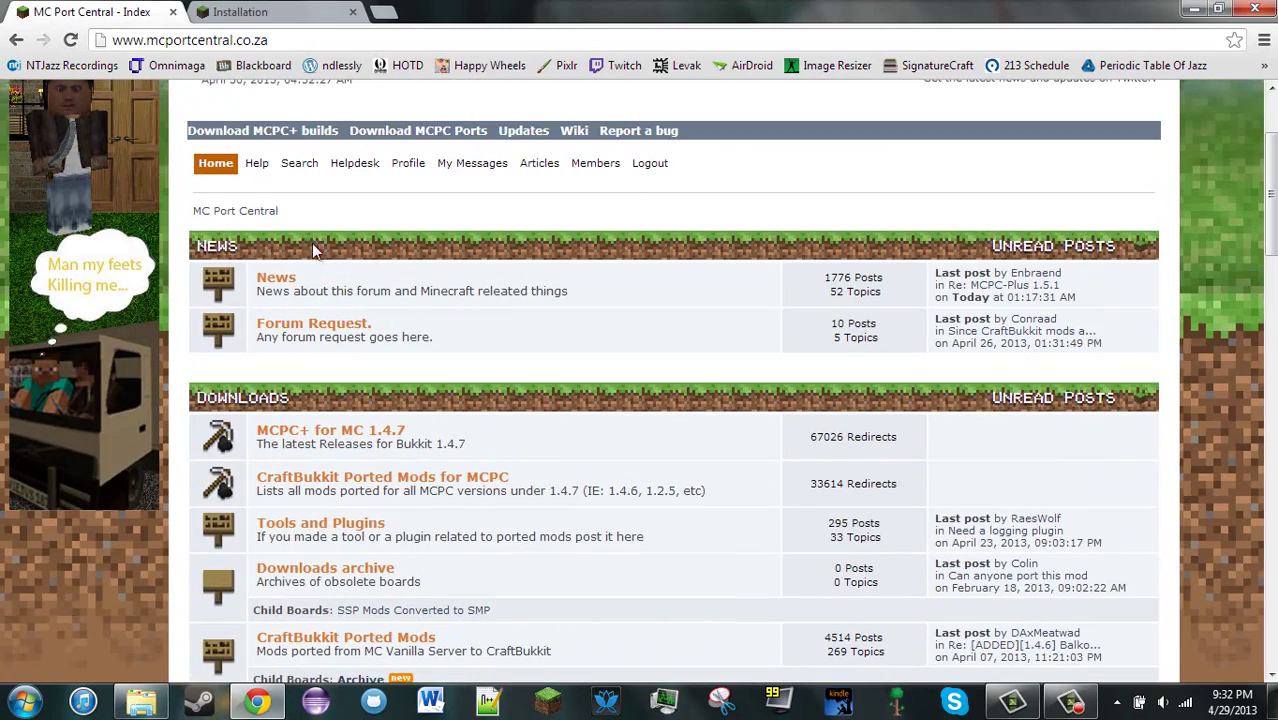
click(266, 278)
click(315, 11)
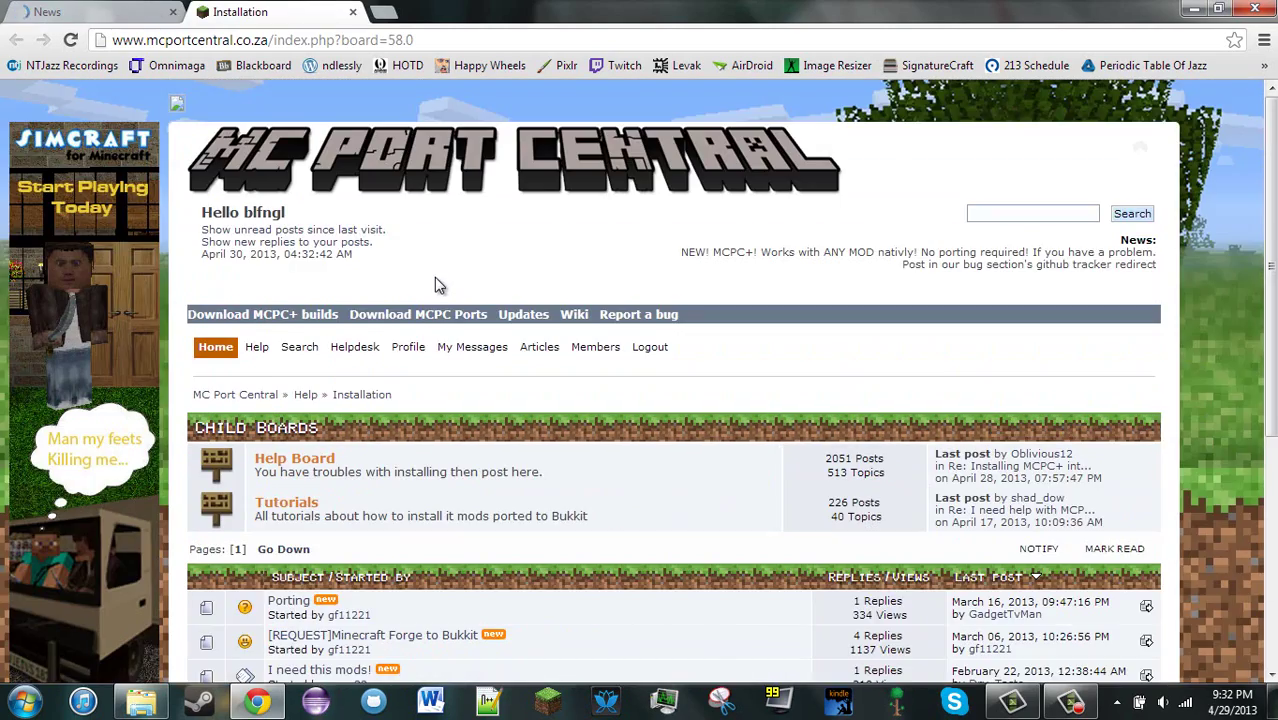
scroll(434, 277, down, 2)
click(352, 11)
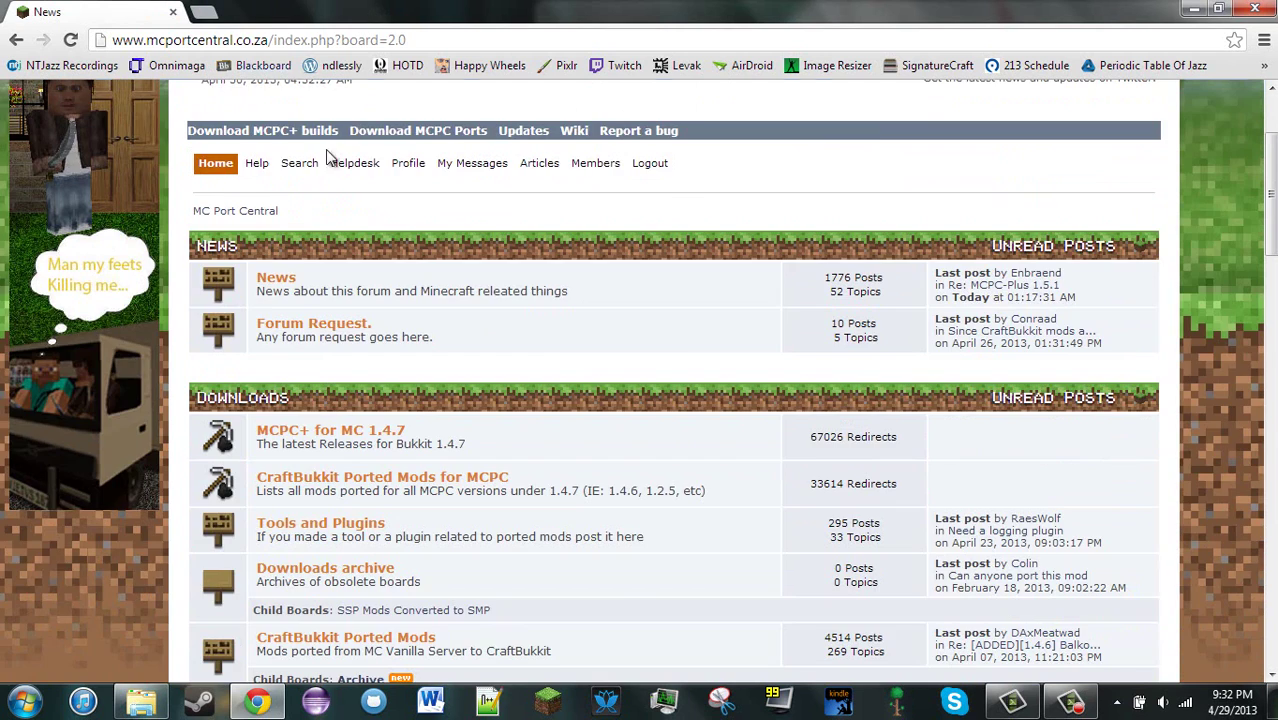
scroll(340, 370, down, 1)
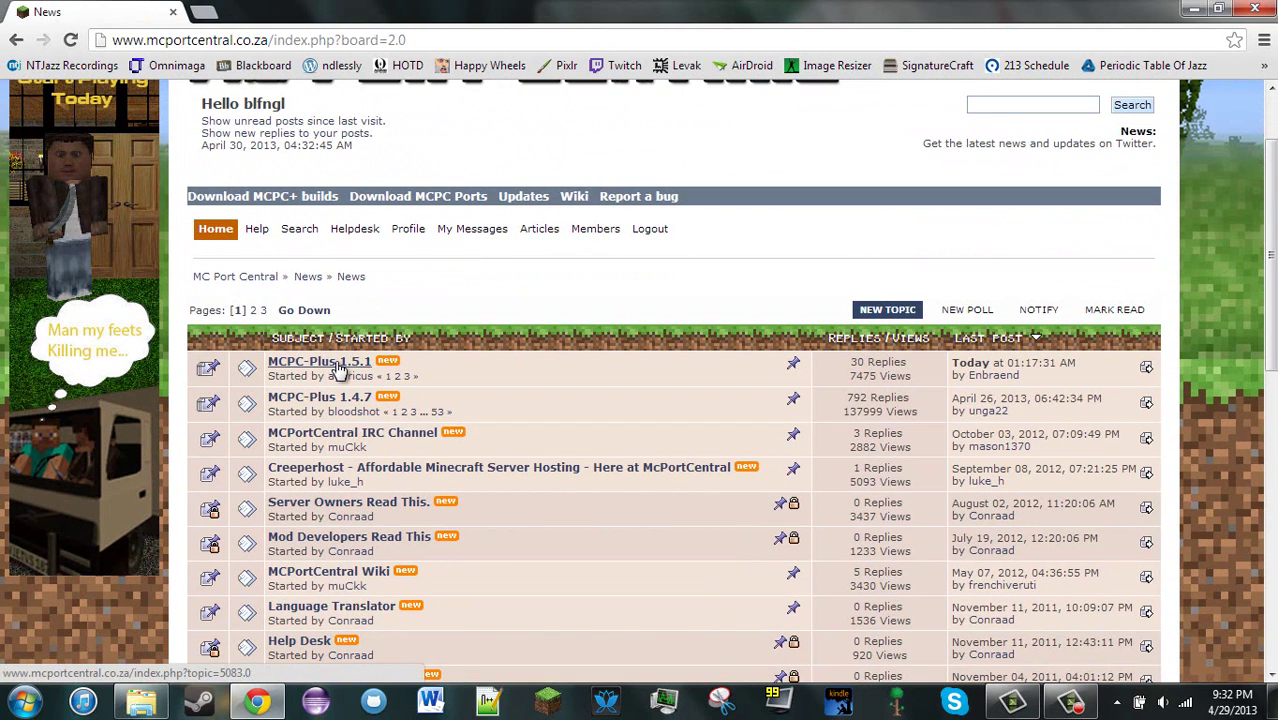
click(340, 368)
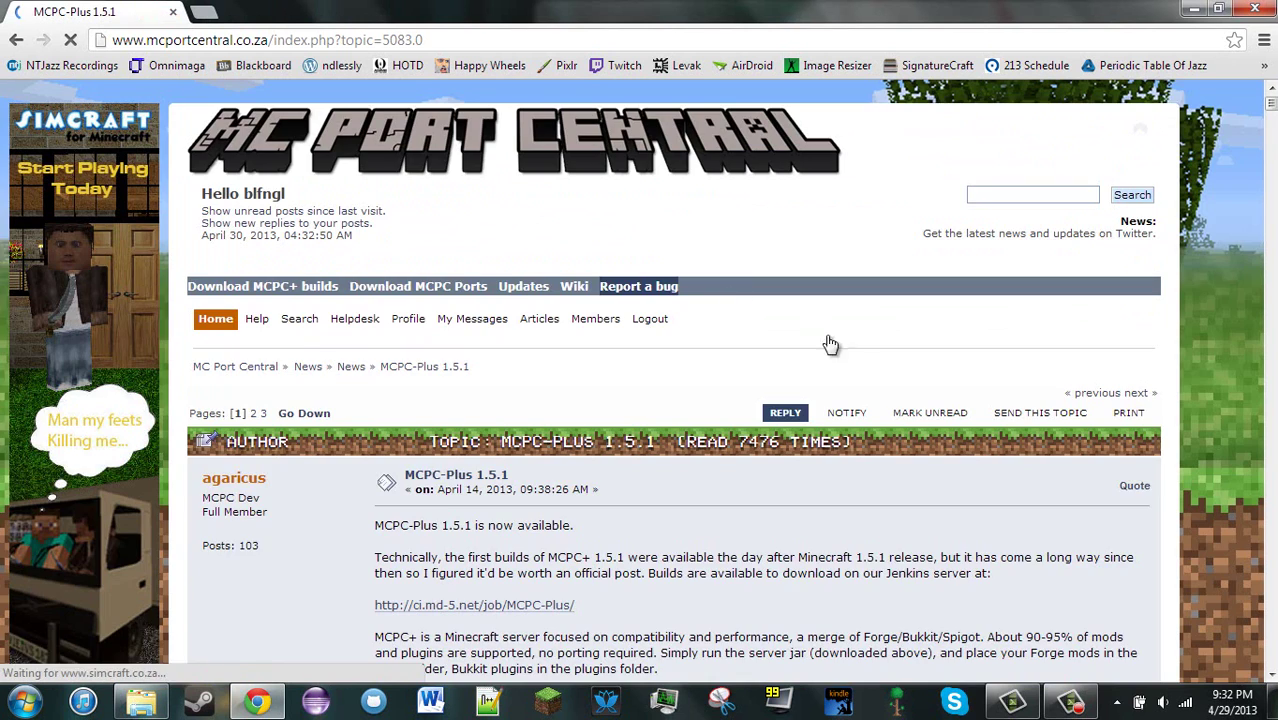
- Read the MCPC-Plus 1.5.1 post, then minimize Chrome to reveal the [1.5.1]Mods folder
scroll(850, 382, down, 3)
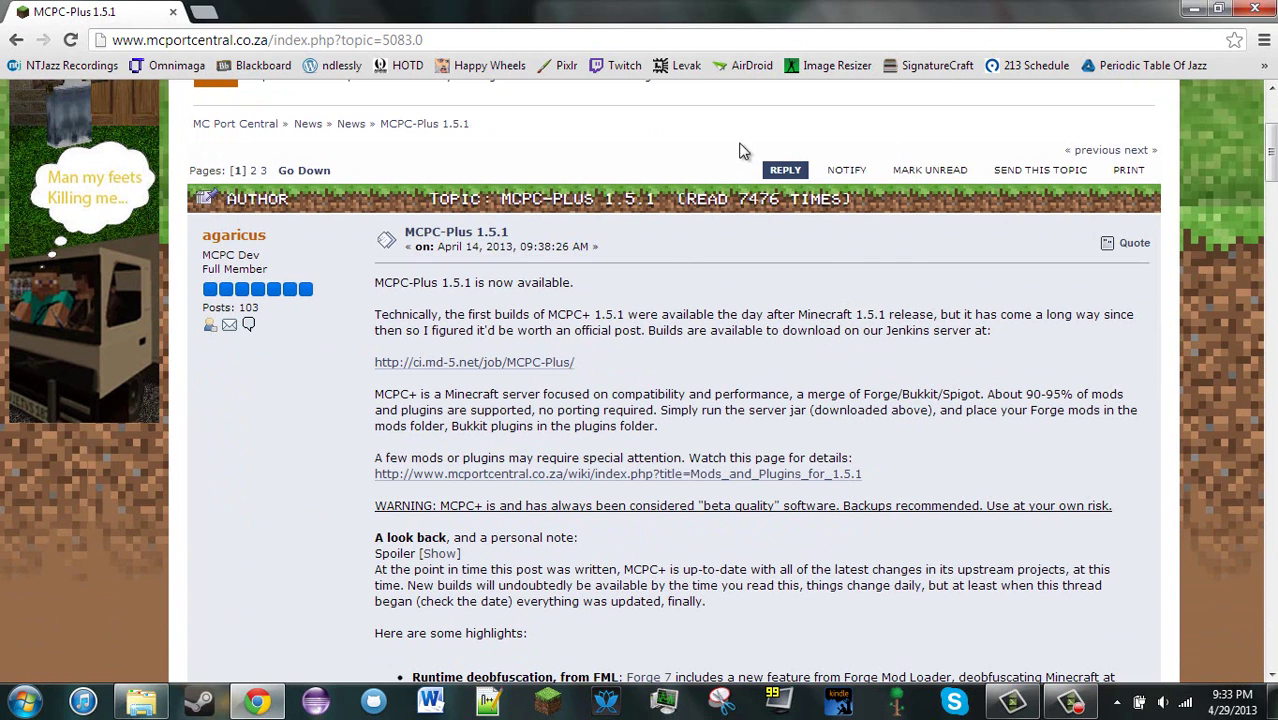
click(1192, 8)
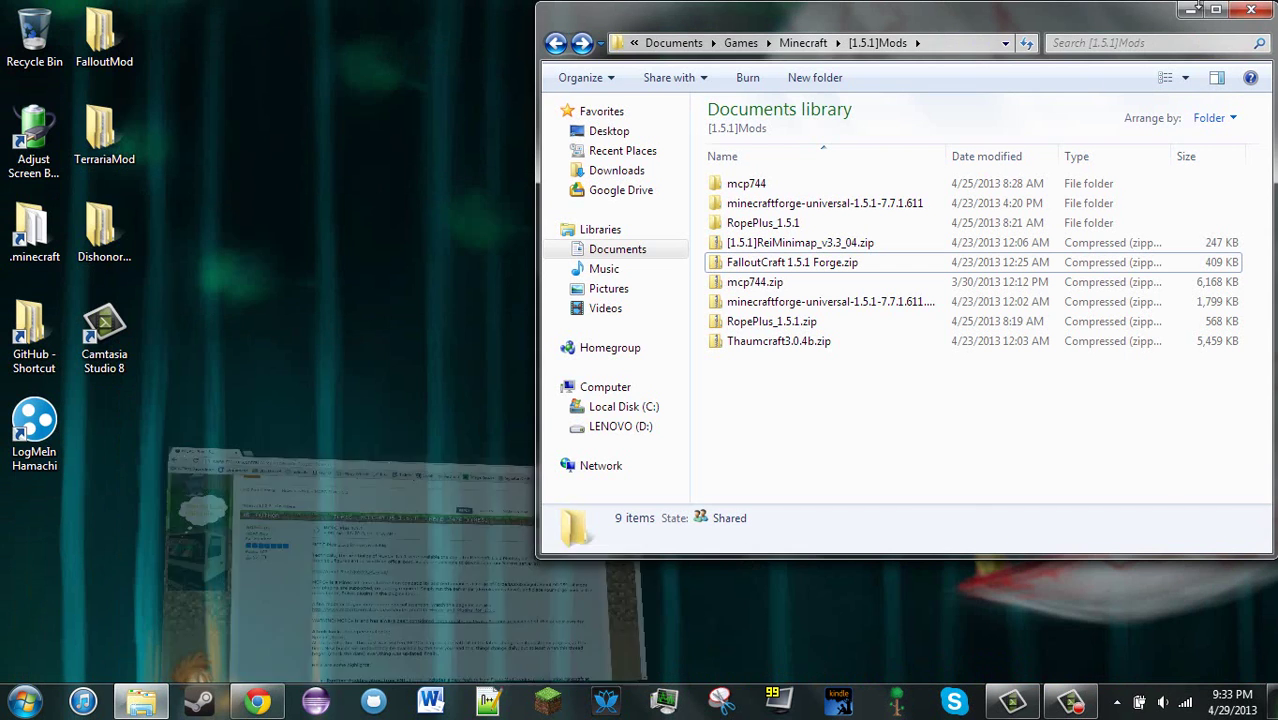
- Go up to the Minecraft folder, open Server, and check its mods folder containing only the Fallout Mod zip
click(556, 43)
double_click(790, 340)
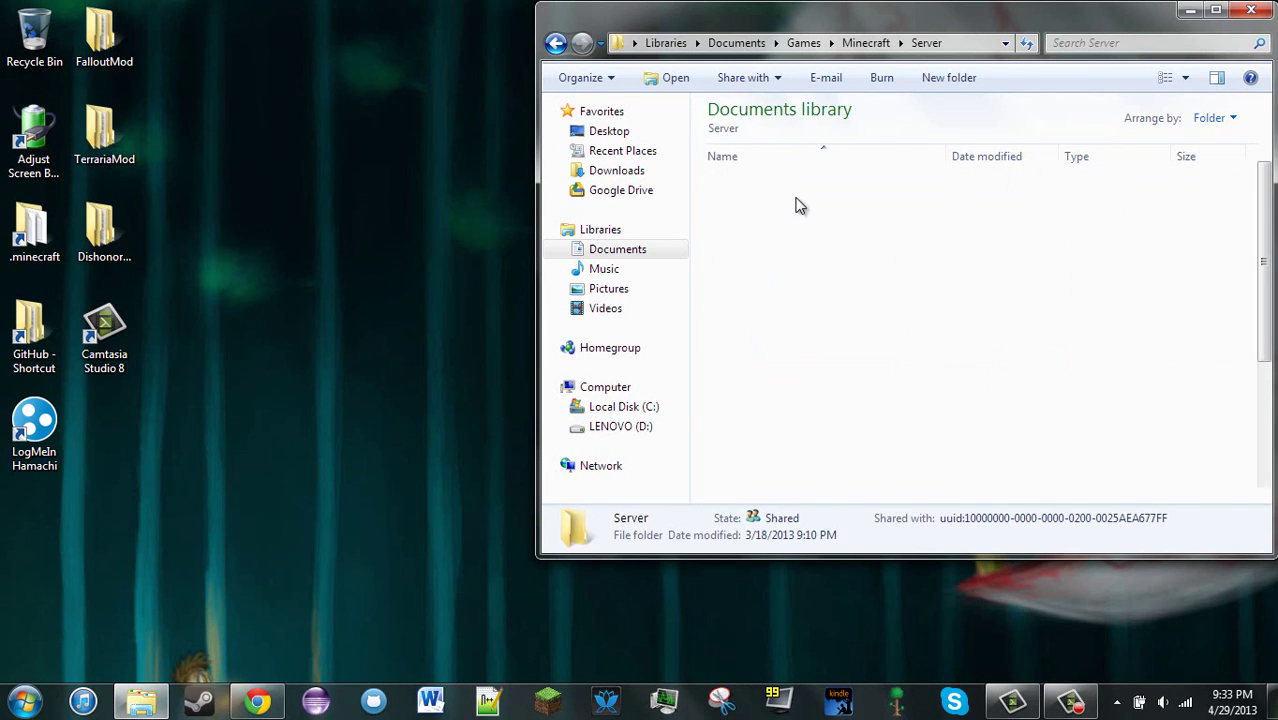
double_click(774, 264)
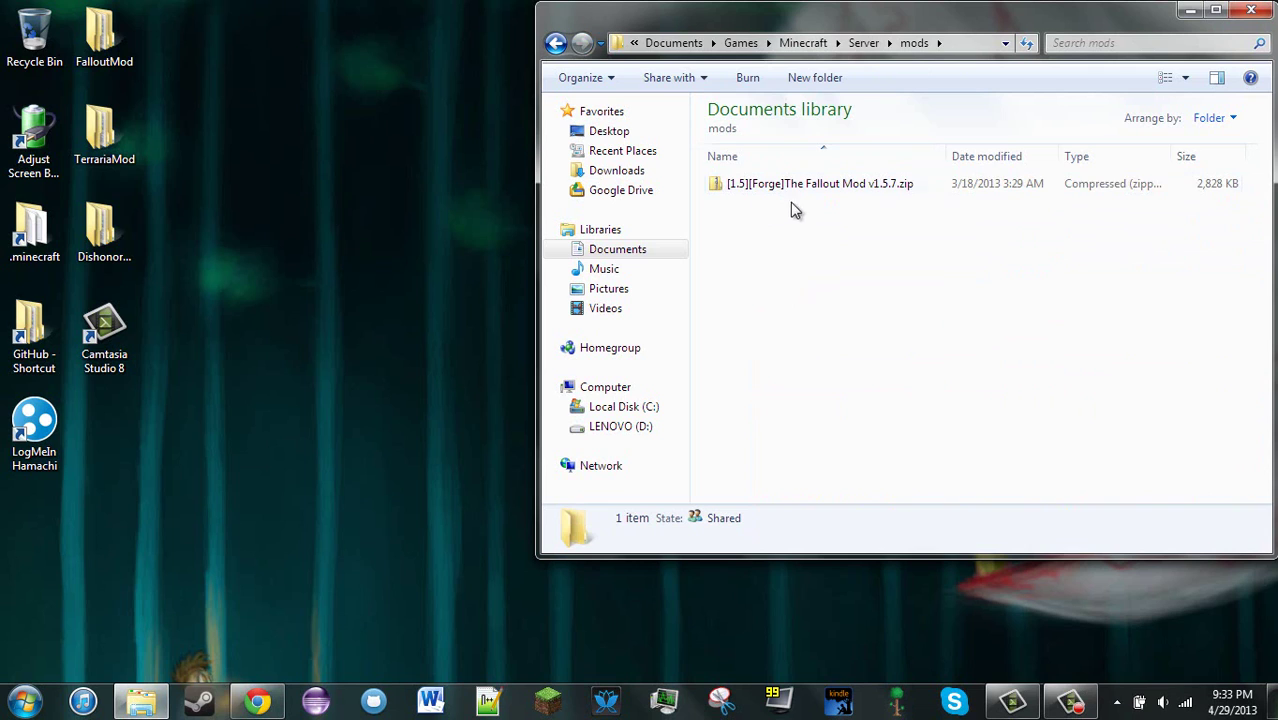
click(556, 43)
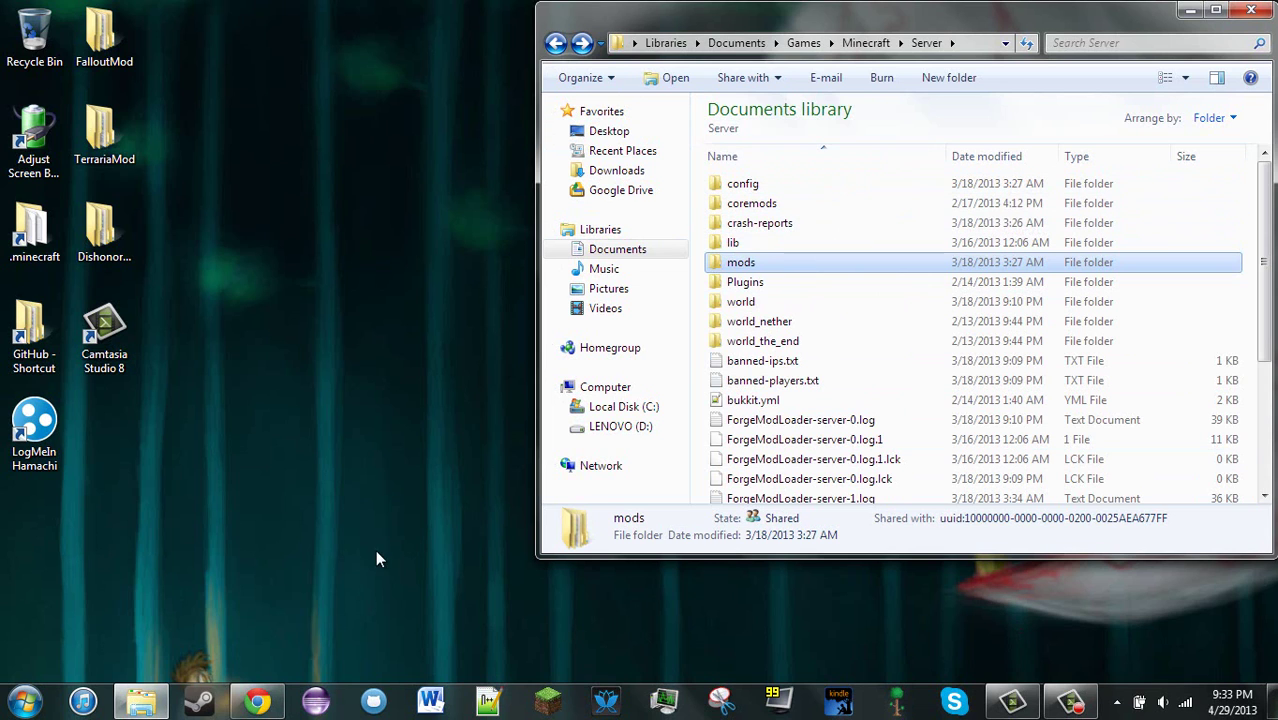
- Recheck the MCPC-Plus forum post, then return to the Server folder and select minecraft_server.jar
click(257, 702)
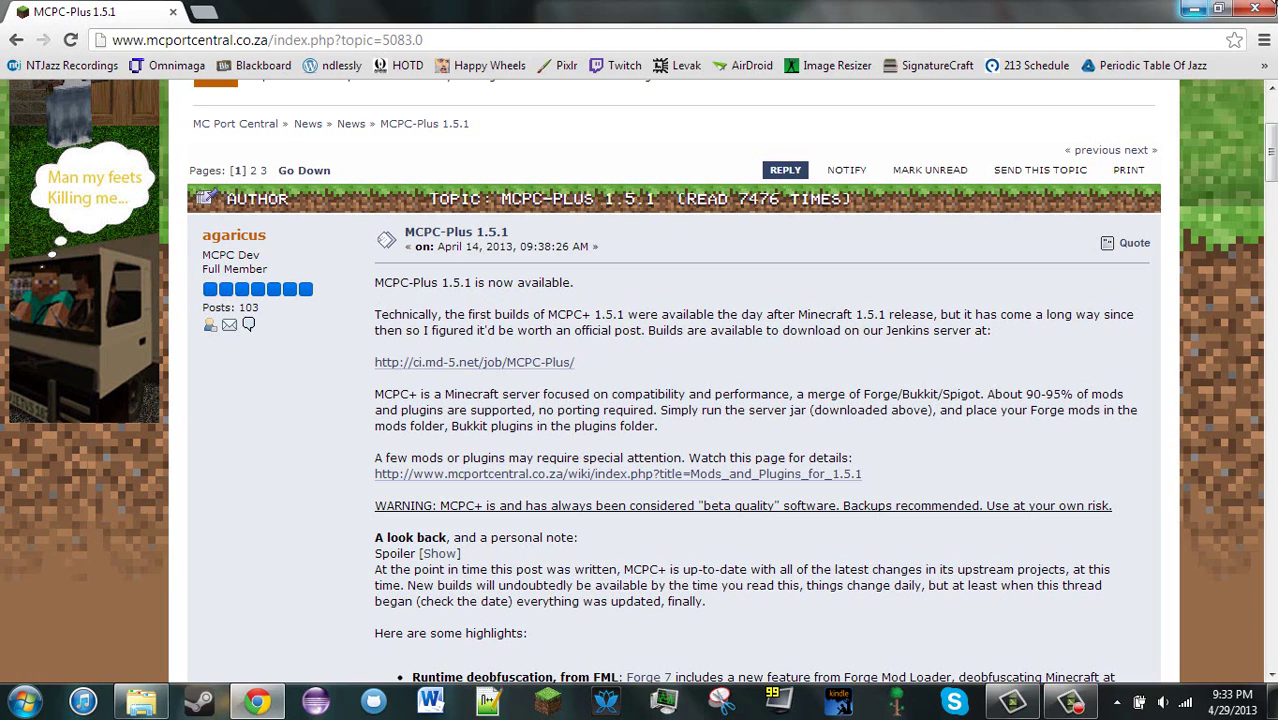
click(1194, 9)
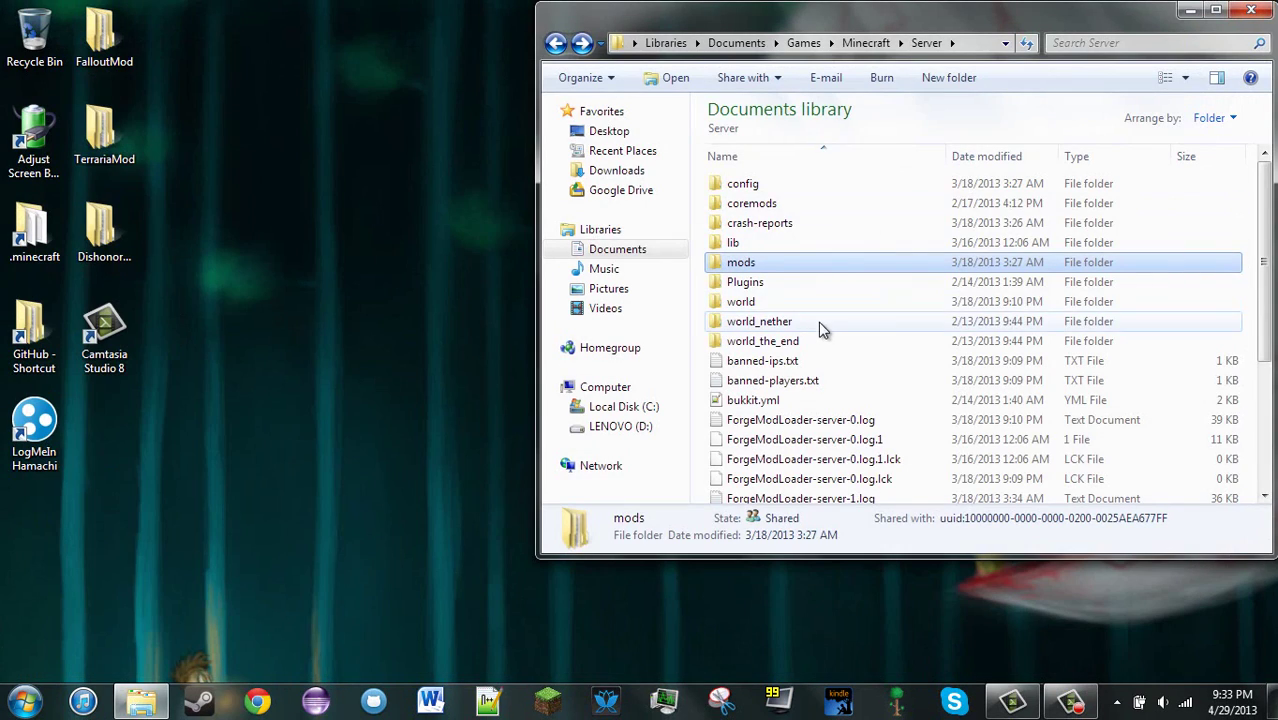
click(805, 400)
scroll(800, 405, down, 4)
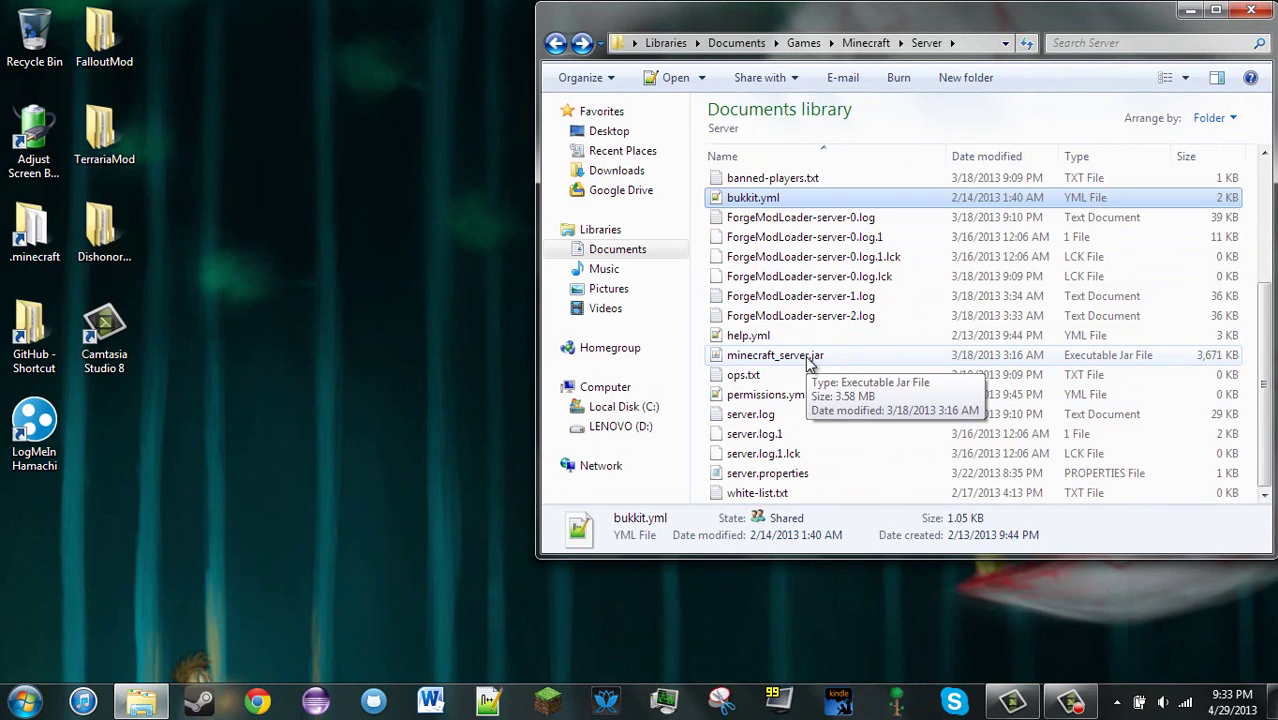
click(808, 358)
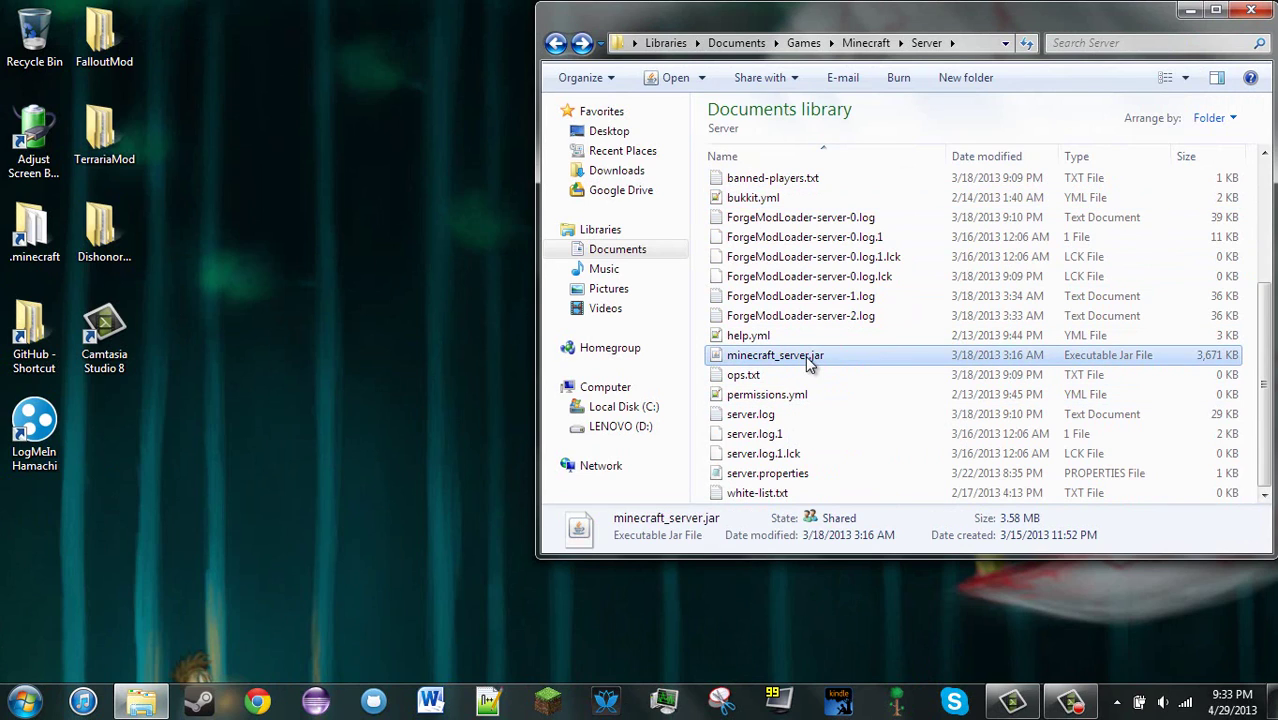
- Check which programs can open minecraft_server.jar via its Open with menu
right_click(764, 358)
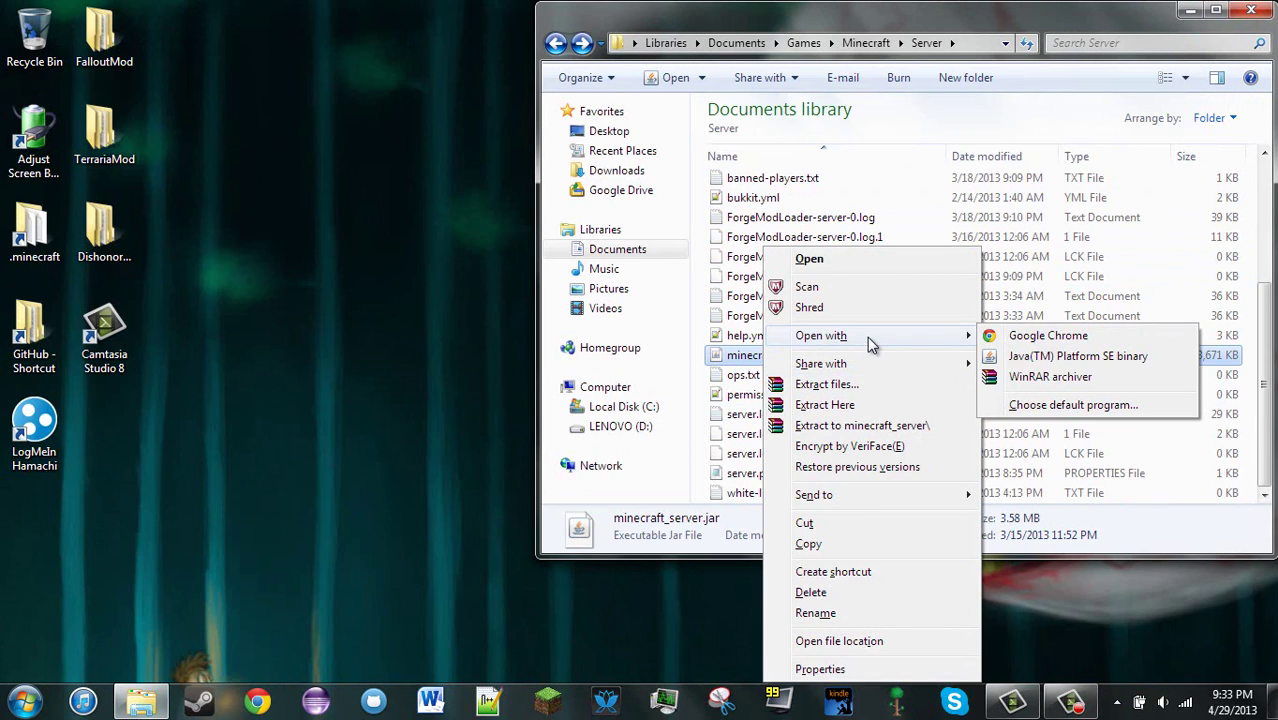
click(1020, 258)
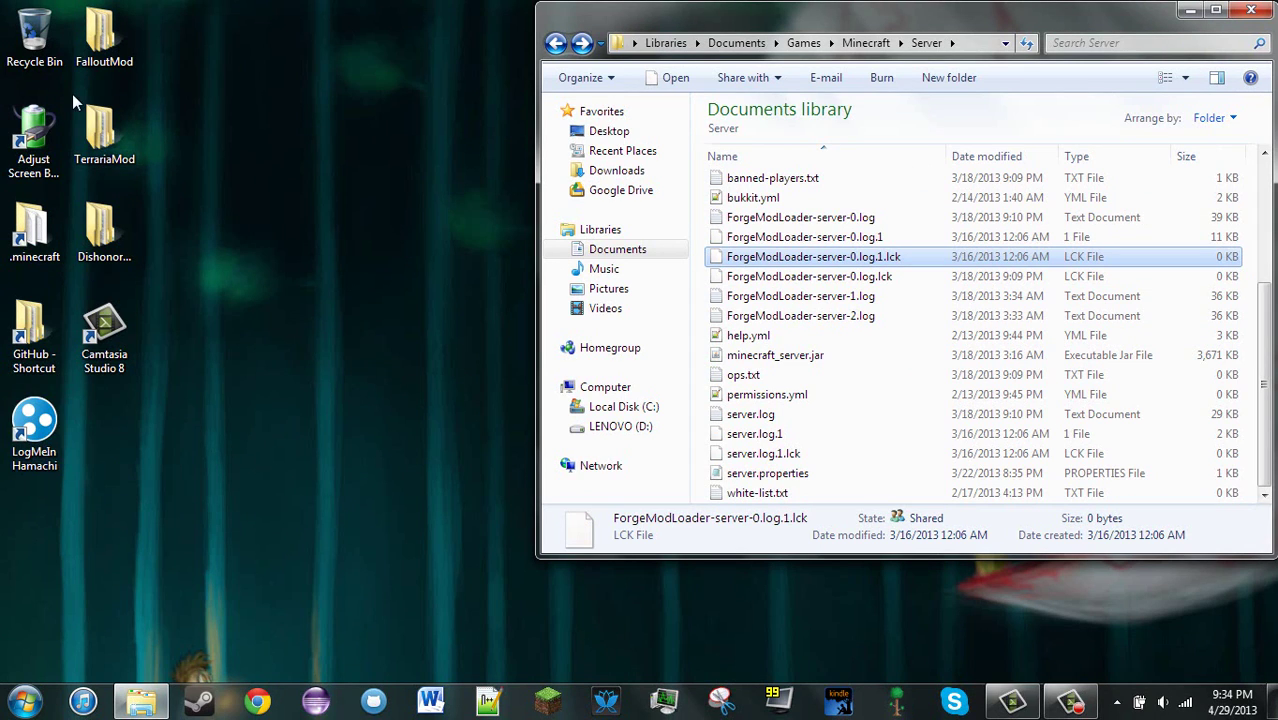
click(818, 358)
- Look inside the lib folder, then go back and open the Server's mods folder
scroll(816, 362, up, 4)
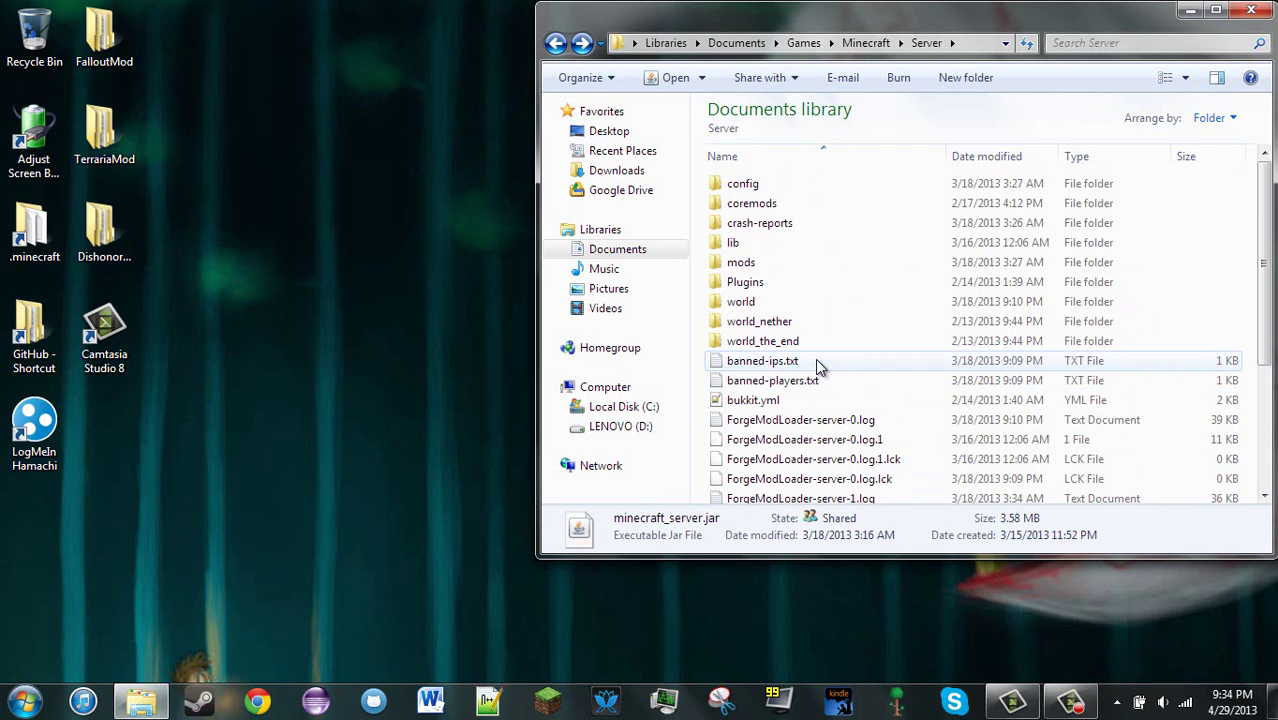
scroll(810, 343, down, 4)
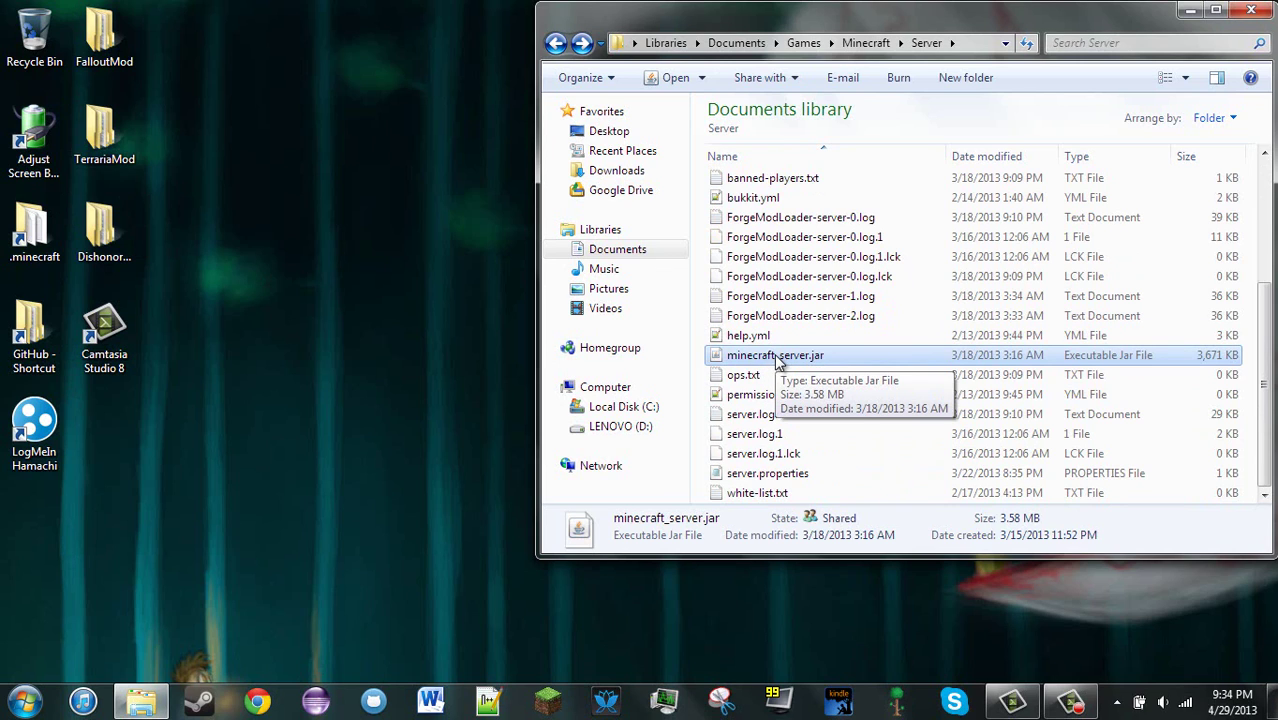
scroll(850, 366, up, 4)
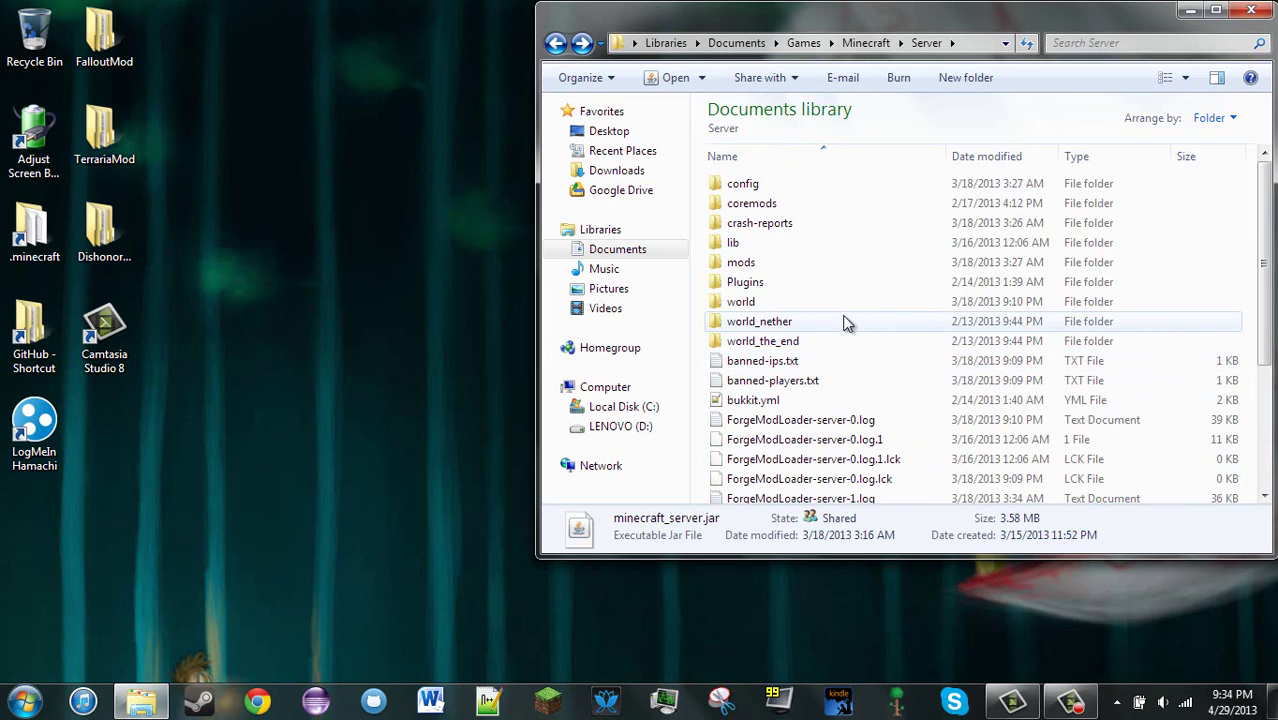
double_click(796, 248)
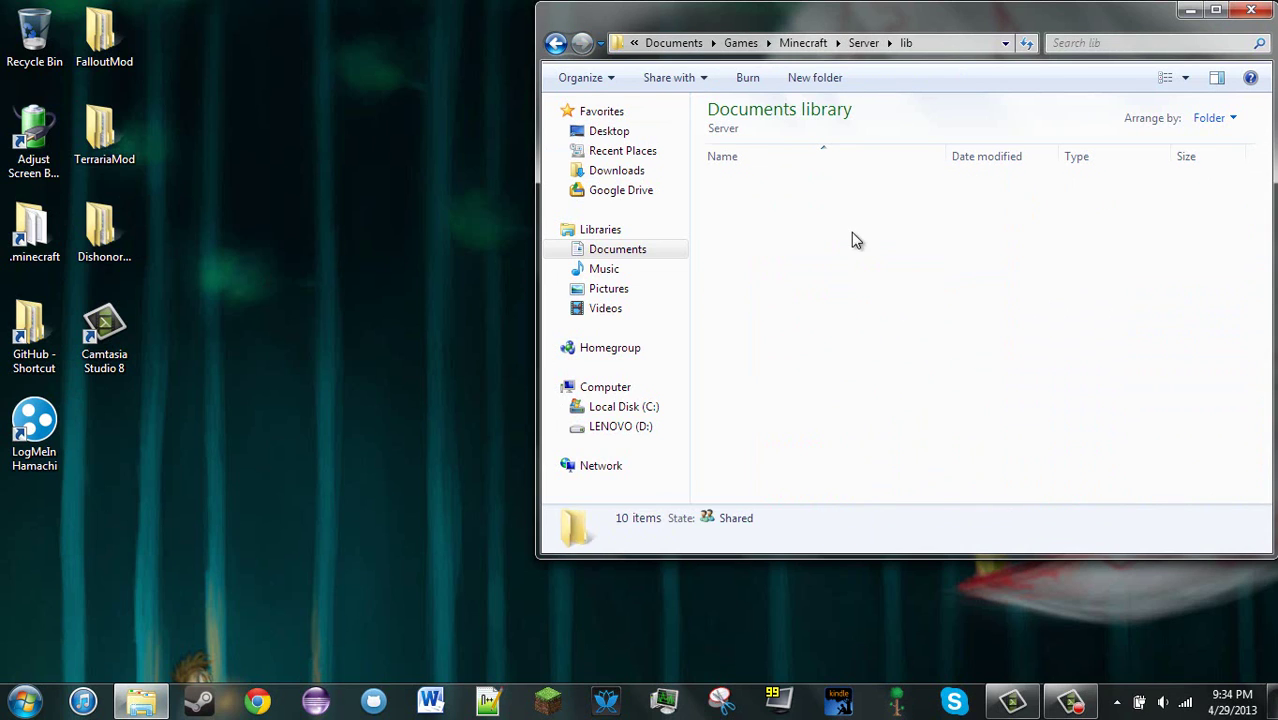
key(BackSpace)
double_click(776, 268)
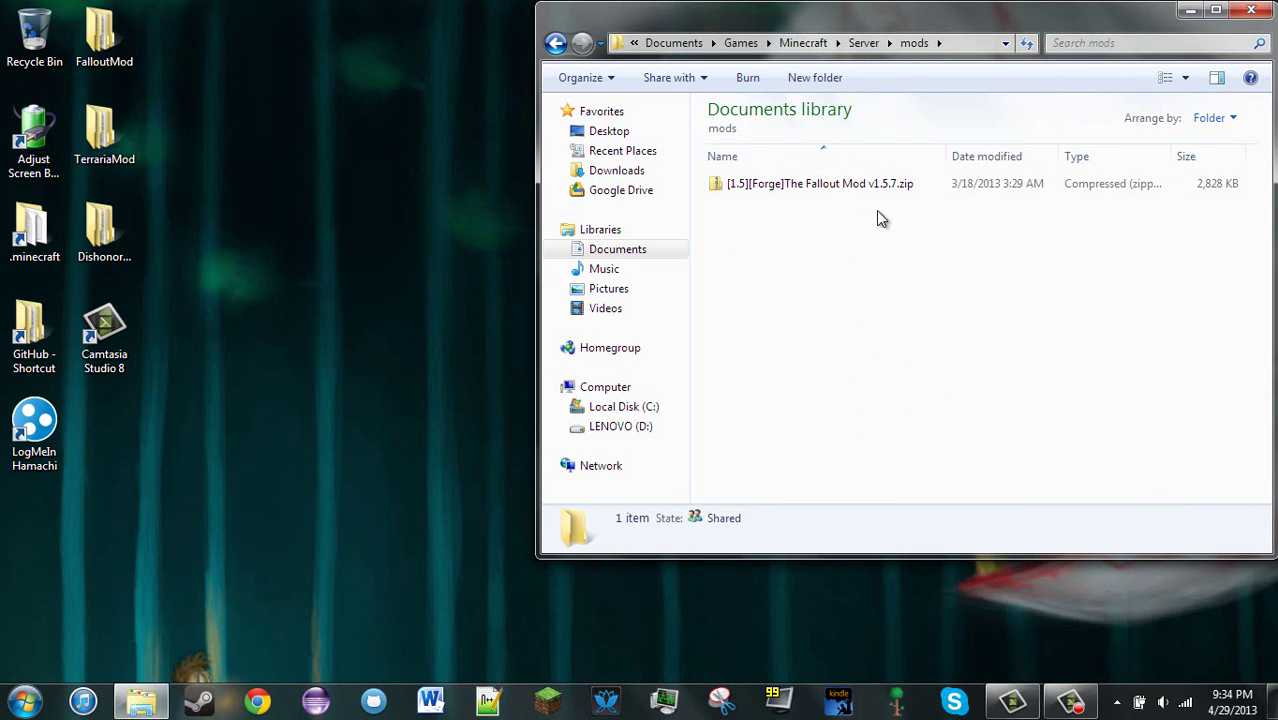